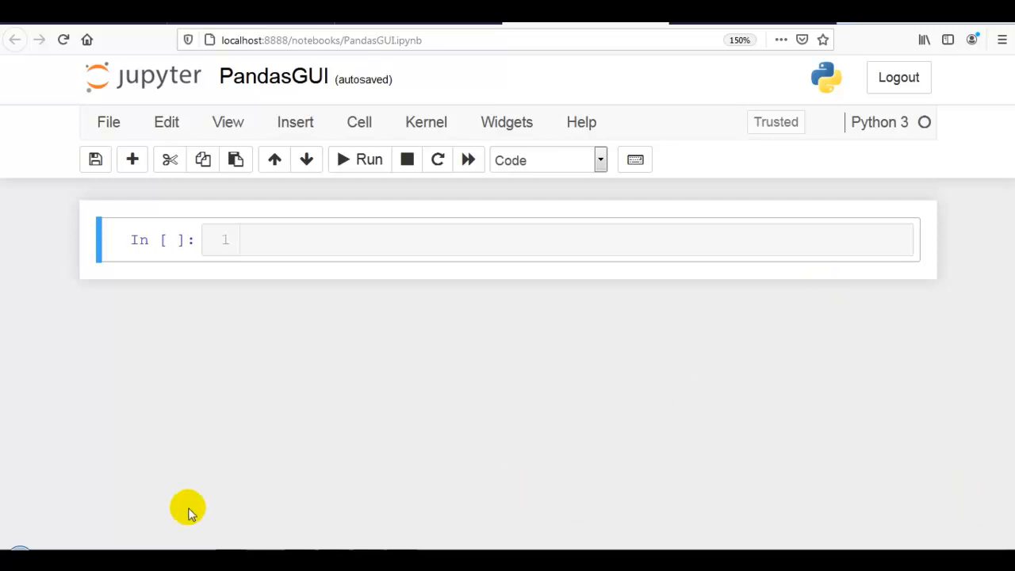
Find Anaconda Prompt (Anaconda3) among the installed programs and launch it as administrator.
key(super)
text(anaconda)
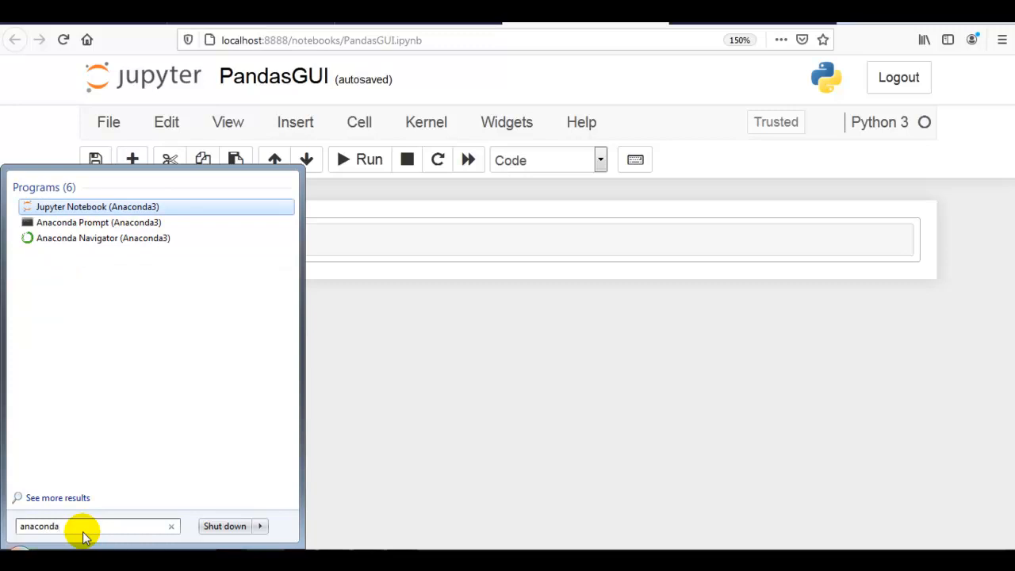
right_click(109, 222)
click(255, 183)
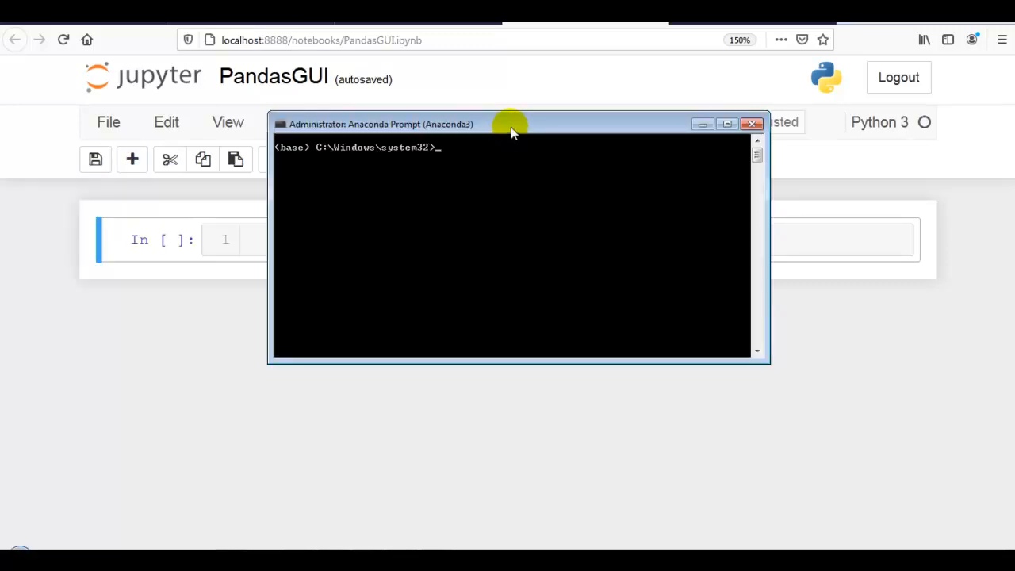
Install the package with "pip install pandasgui" and return to the PandasGUI notebook in Jupyter.
text(pip  install pandasgui)
key(Return)
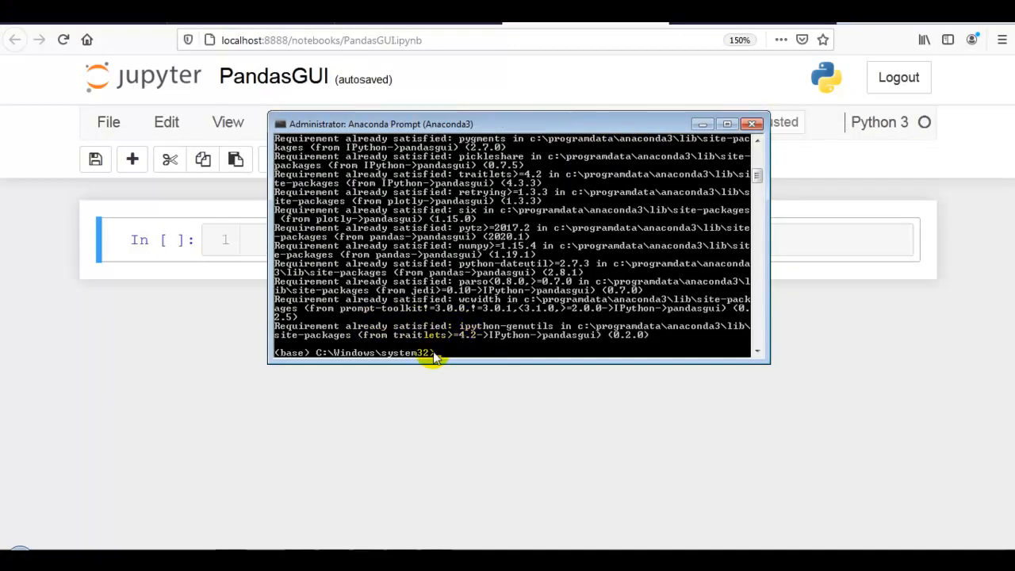
click(788, 190)
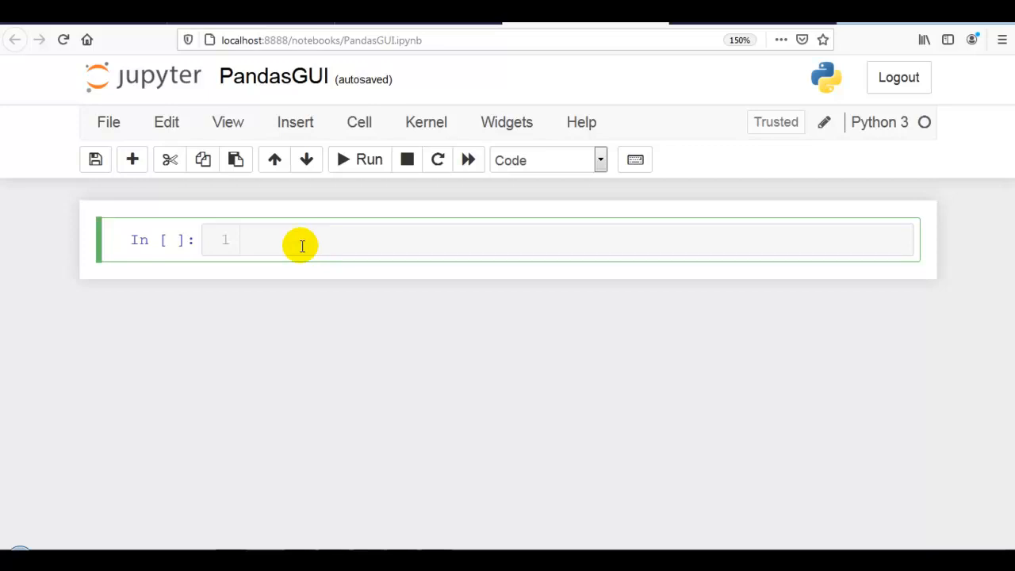
Write and run two notebook cells: "import pandas as pd" and "from pandasgui import show".
text(import pandas as )
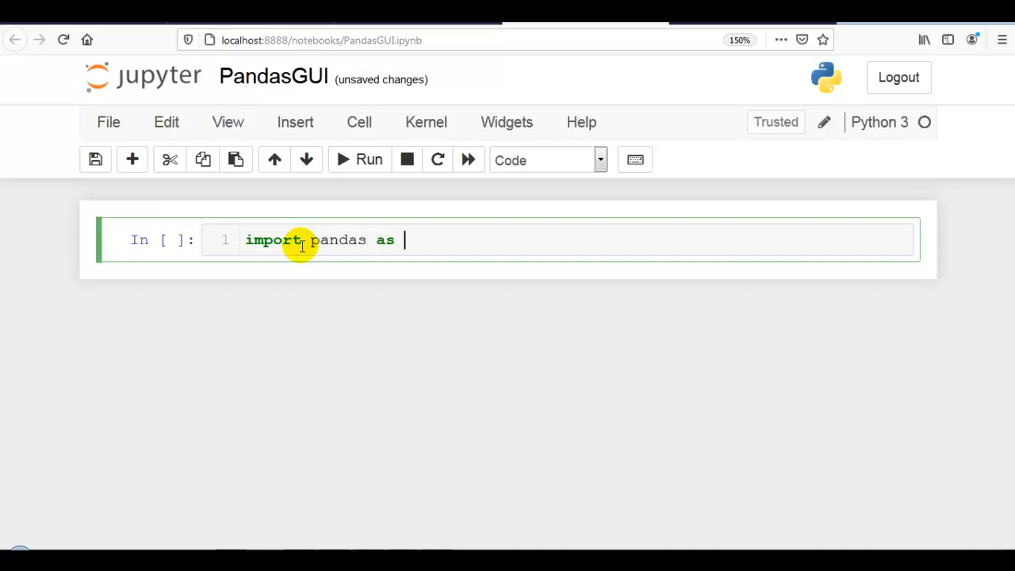
text(pd)
key(shift+Return)
text(from pandasgui import show)
key(shift+Return)
Import the sample dataset by running "from pandasgui.datasets import iris" in a new cell.
text(from)
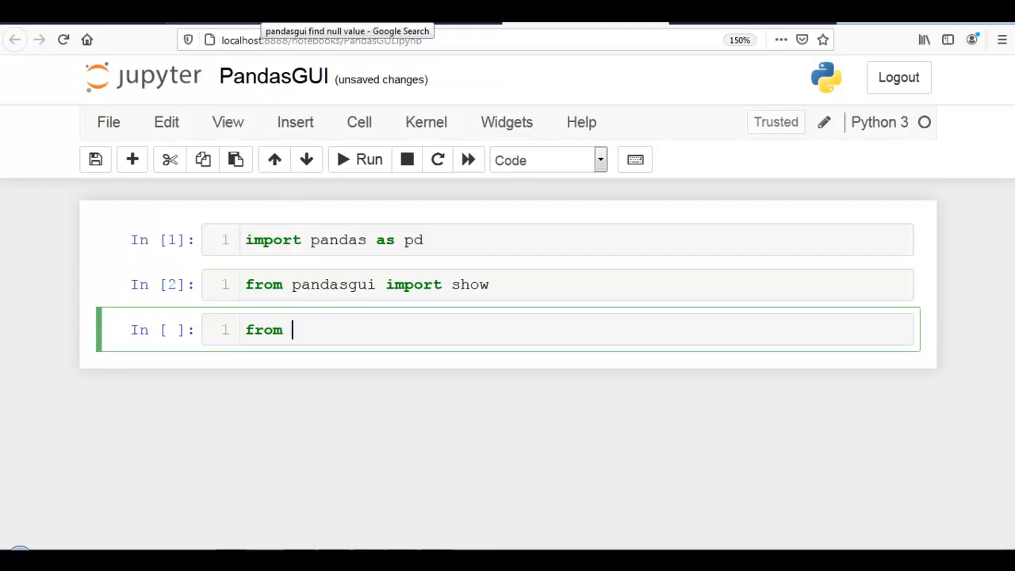
text(pandasgui.datasets import iris)
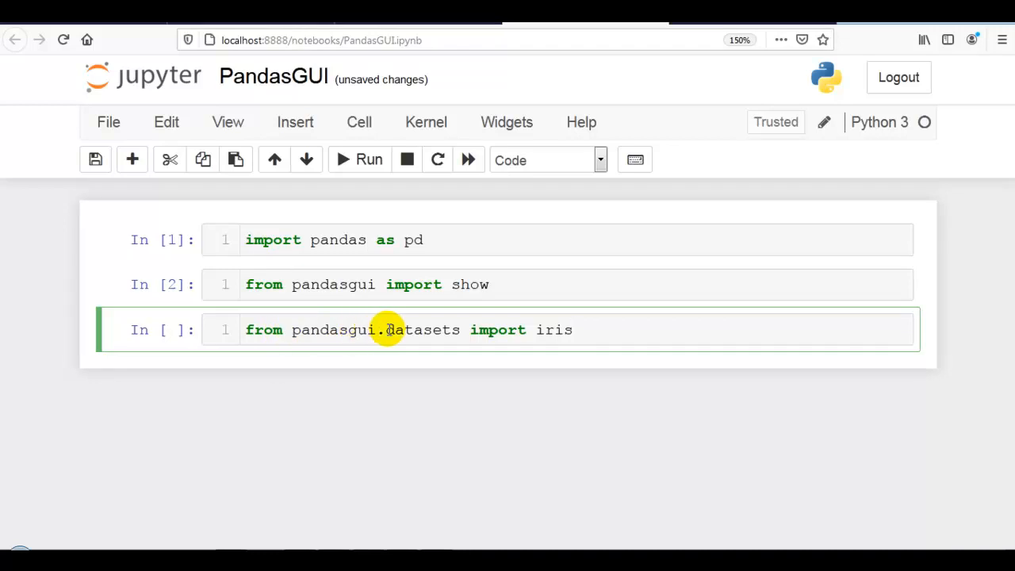
key(alt+Return)
Run "gui = show(iris)" in the next cell and maximize the PandasGUI window it opens.
text(gui = )
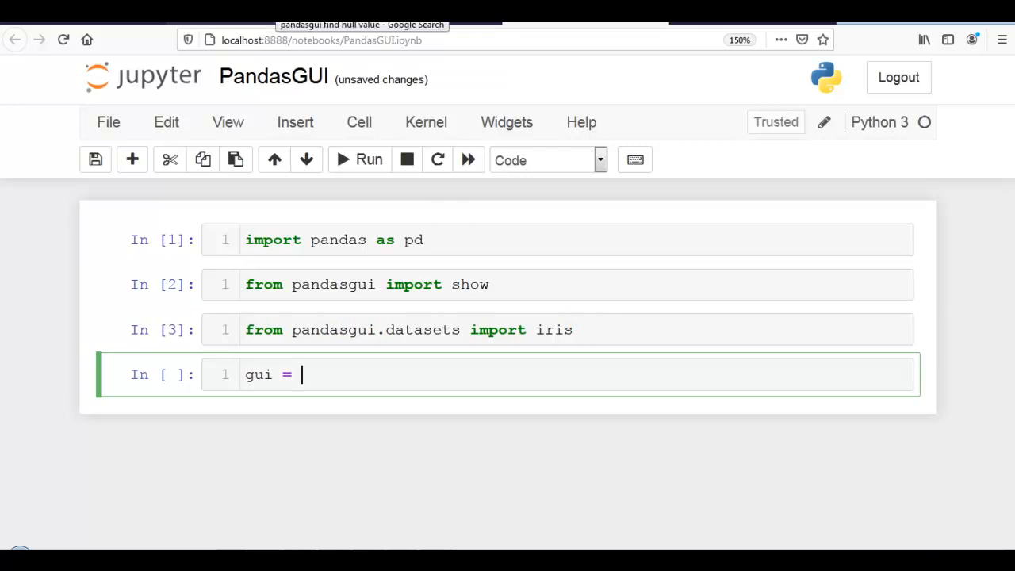
text(show()
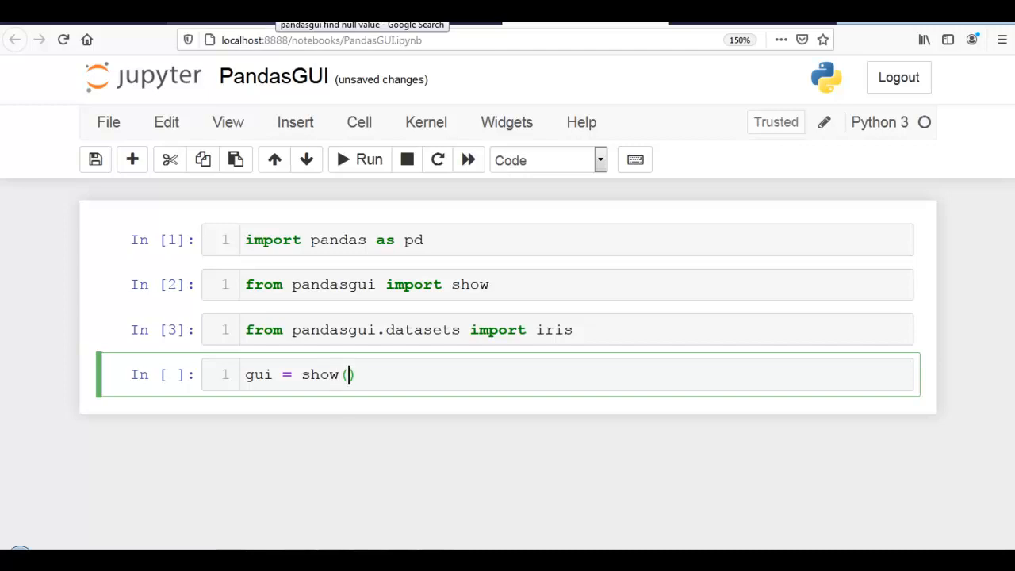
text(iris)
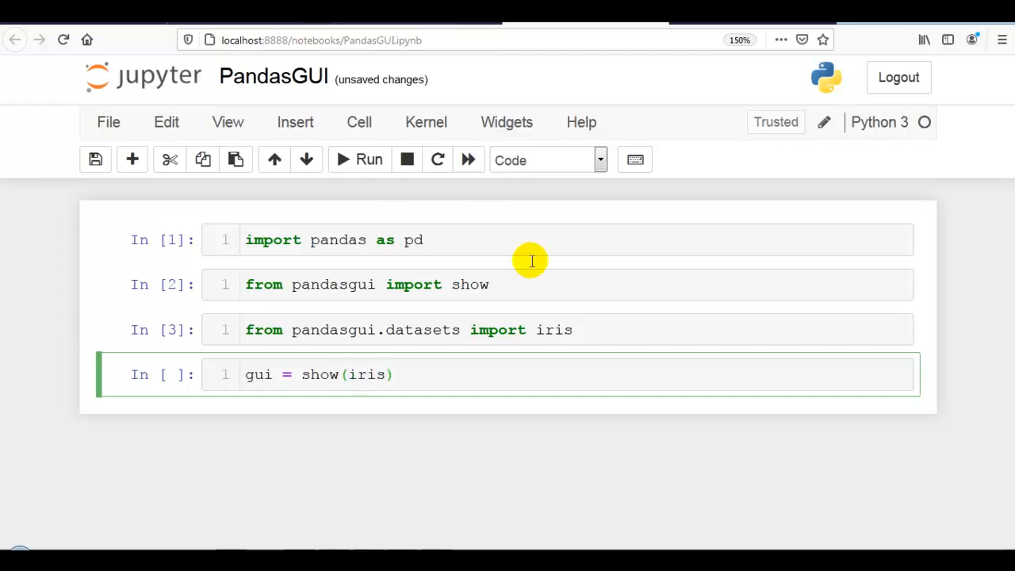
drag(527, 329, 580, 330)
click(458, 369)
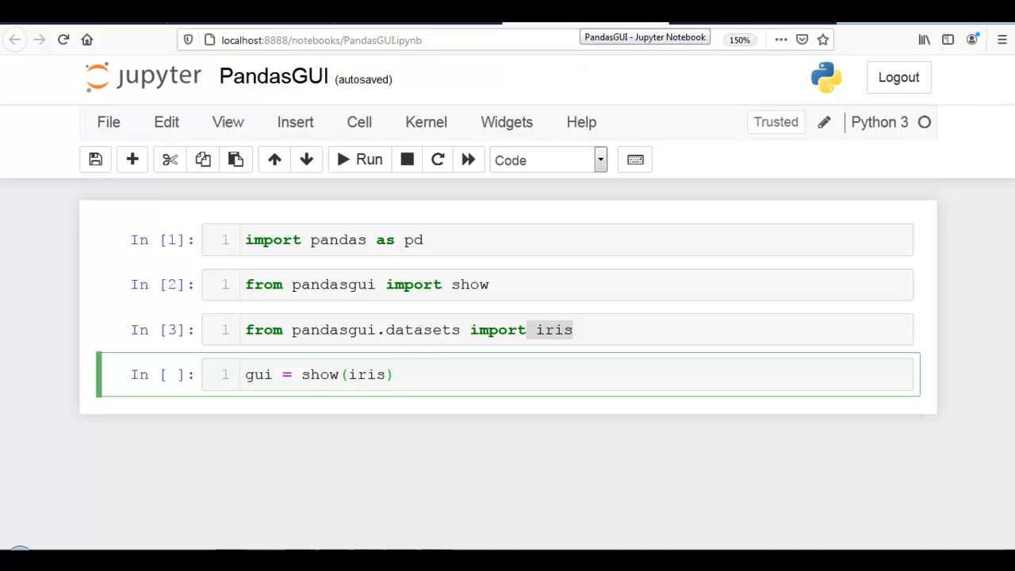
key(shift+Return)
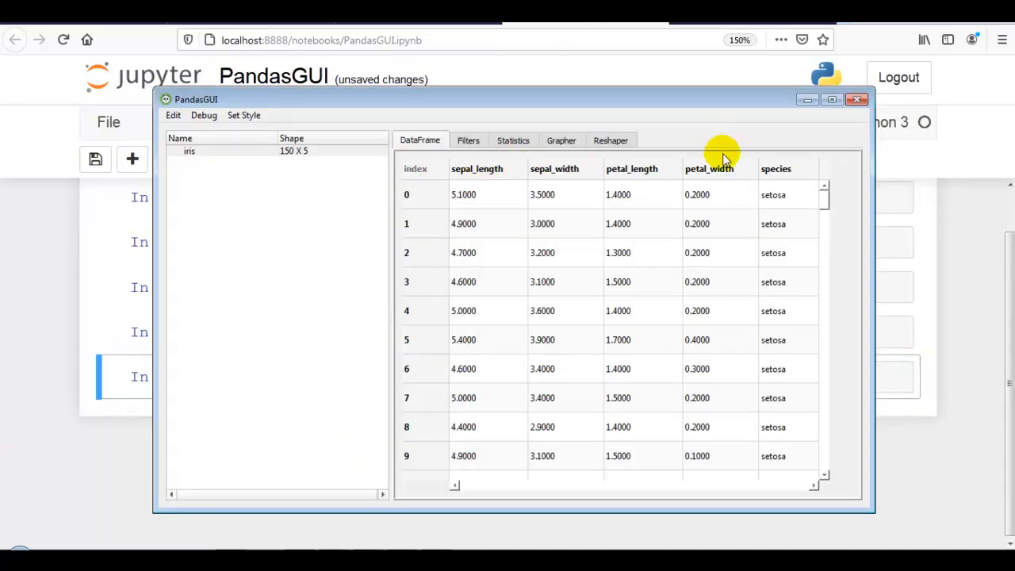
click(831, 99)
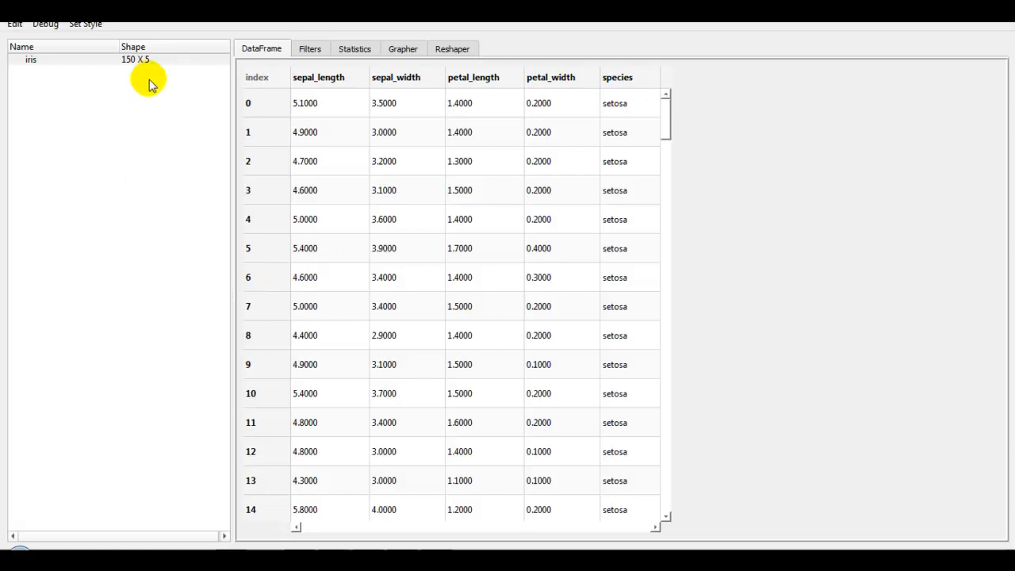
Try column sorting on sepal_length, and sort the iris table by index in descending order.
click(325, 77)
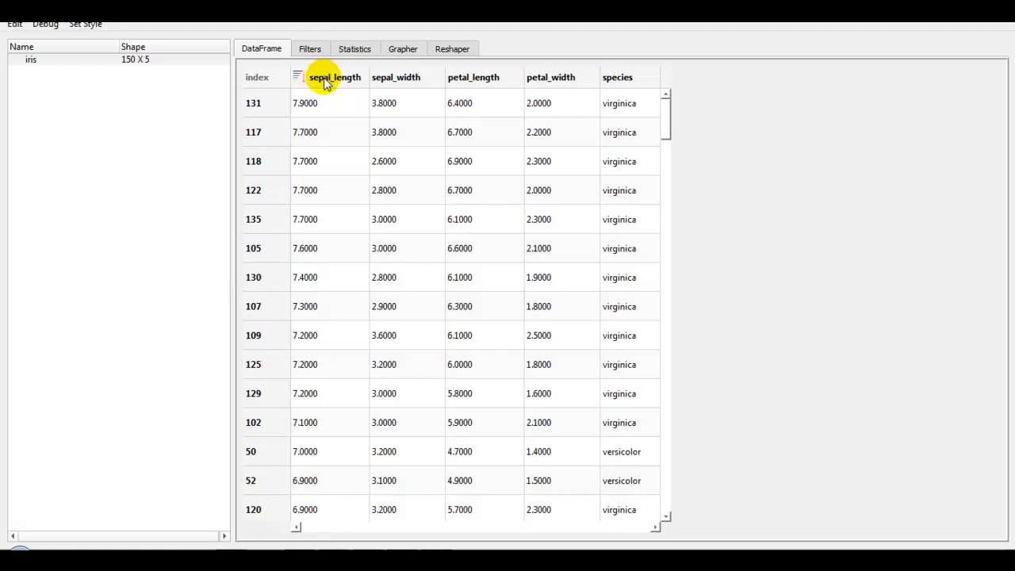
click(325, 77)
click(266, 80)
click(266, 81)
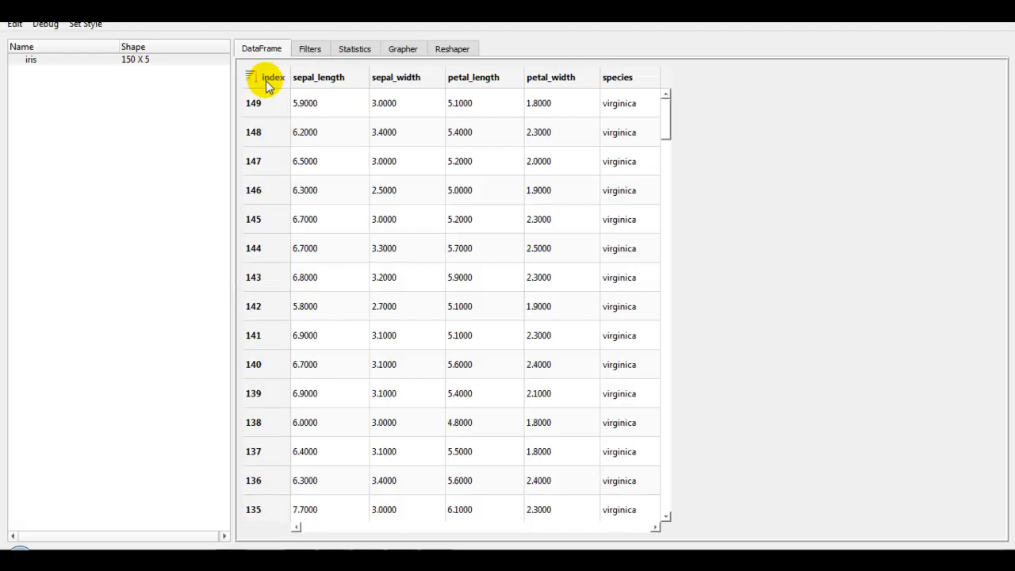
click(266, 81)
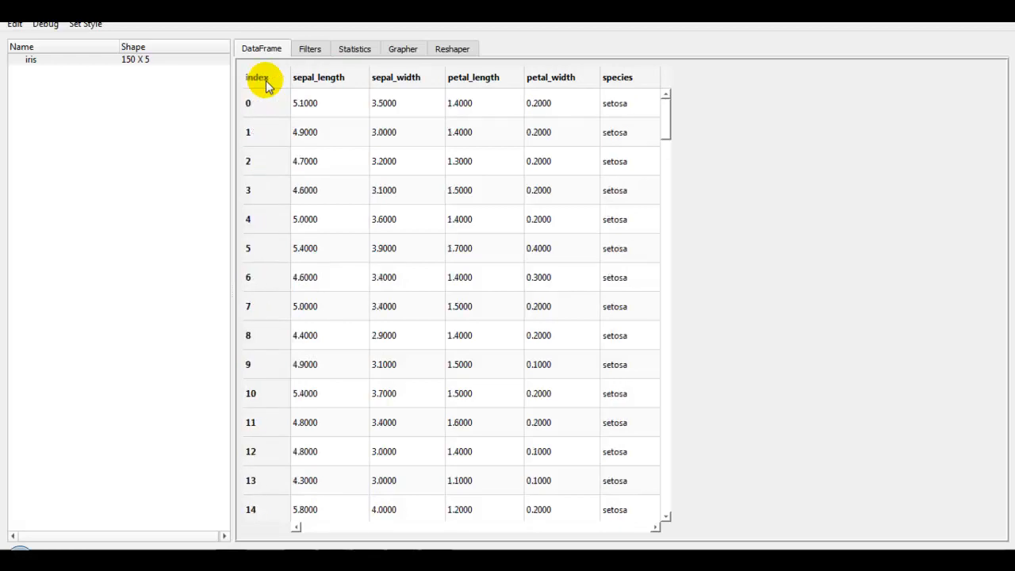
click(266, 80)
click(266, 81)
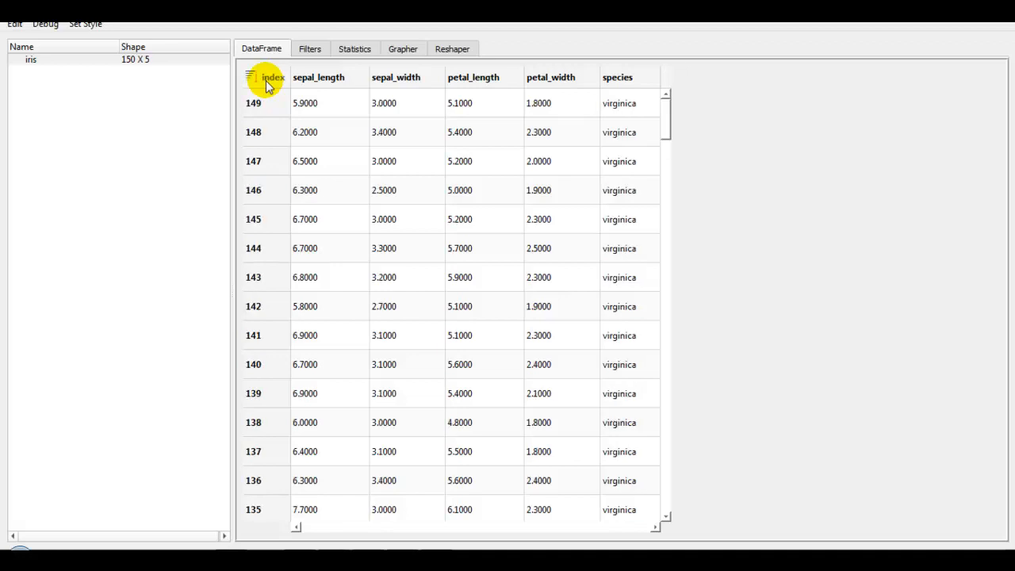
click(267, 81)
click(267, 81)
click(266, 81)
Open the Filters view and dock it above the remaining views.
click(312, 52)
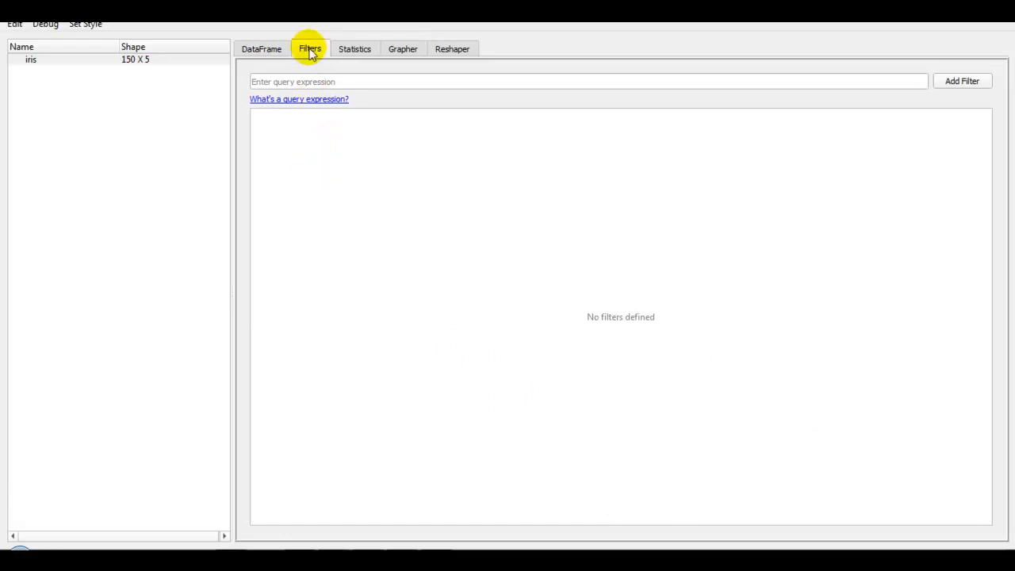
drag(310, 52, 624, 43)
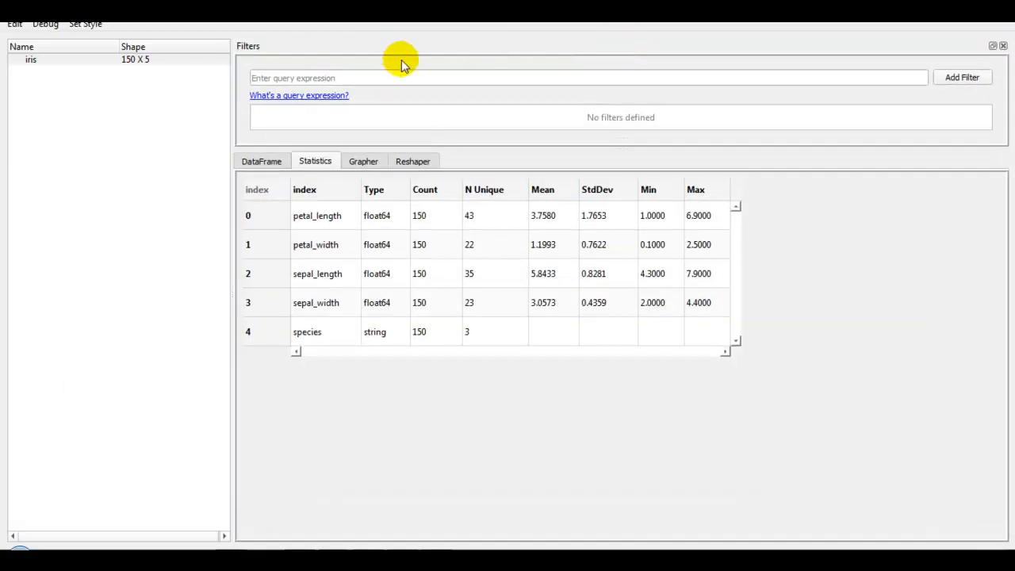
Filter the iris DataFrame with the query species=="setosa" and look through the filtered rows.
click(277, 71)
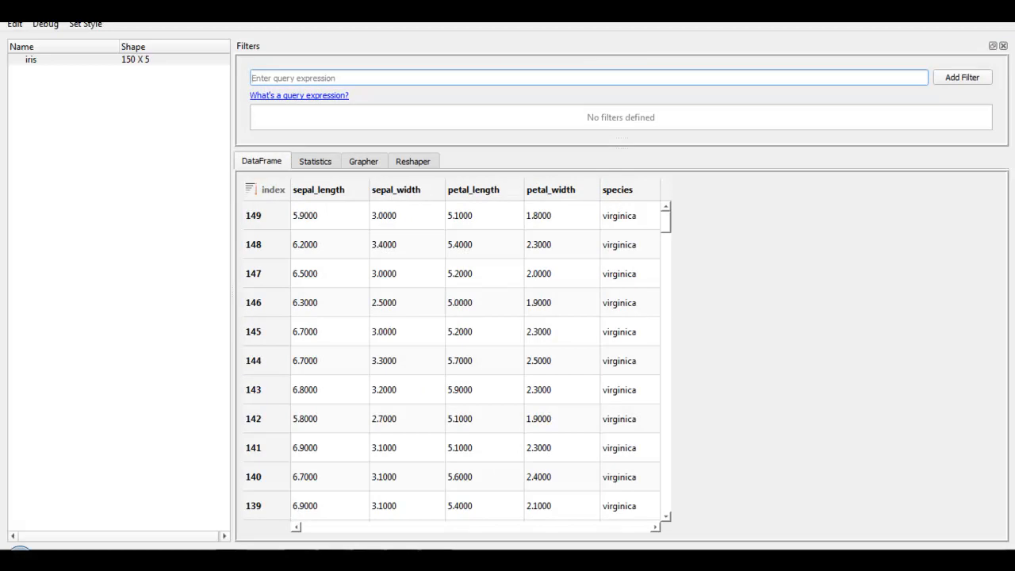
text(species)
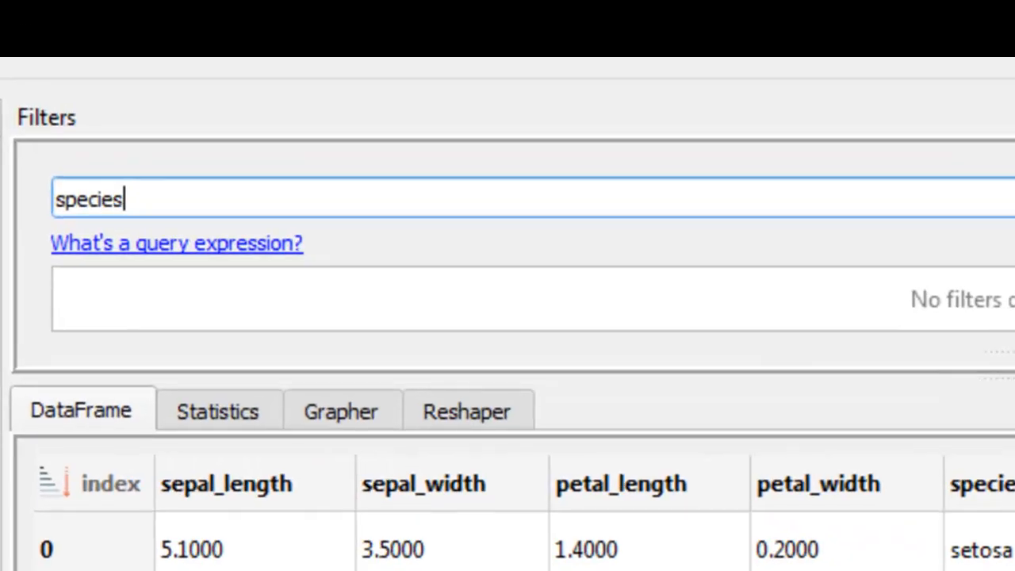
text(=="set)
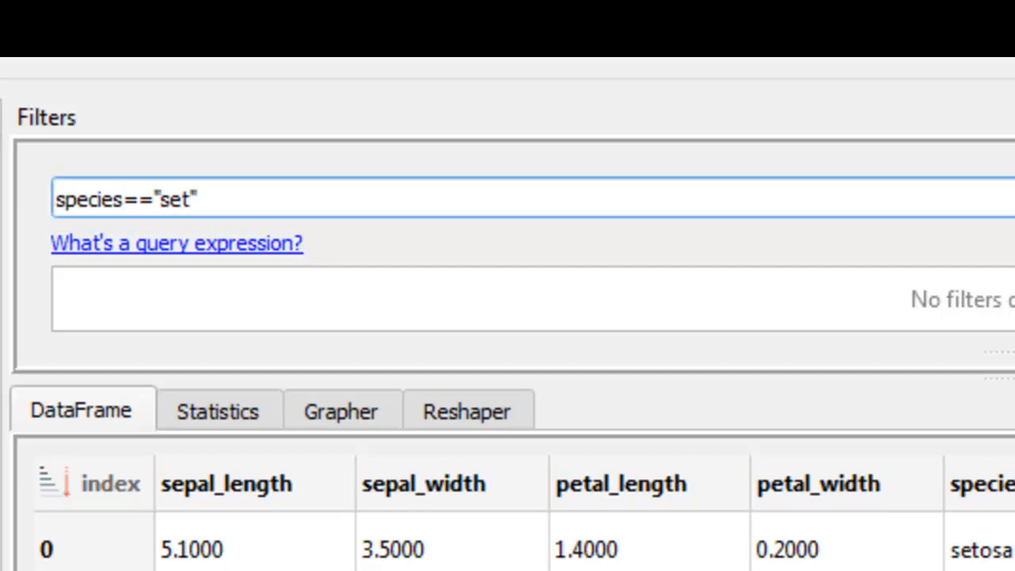
text(osa)
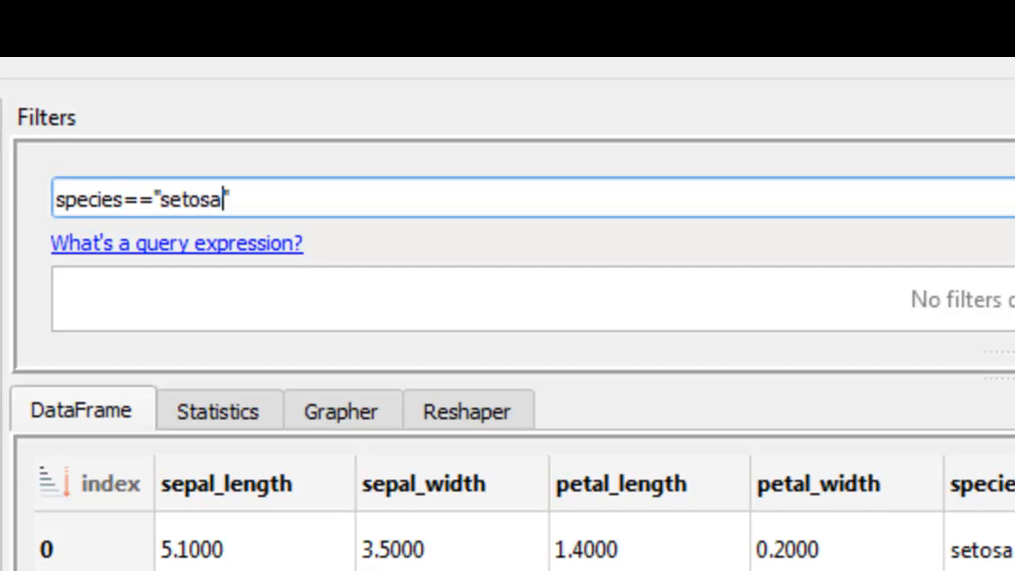
key(Return)
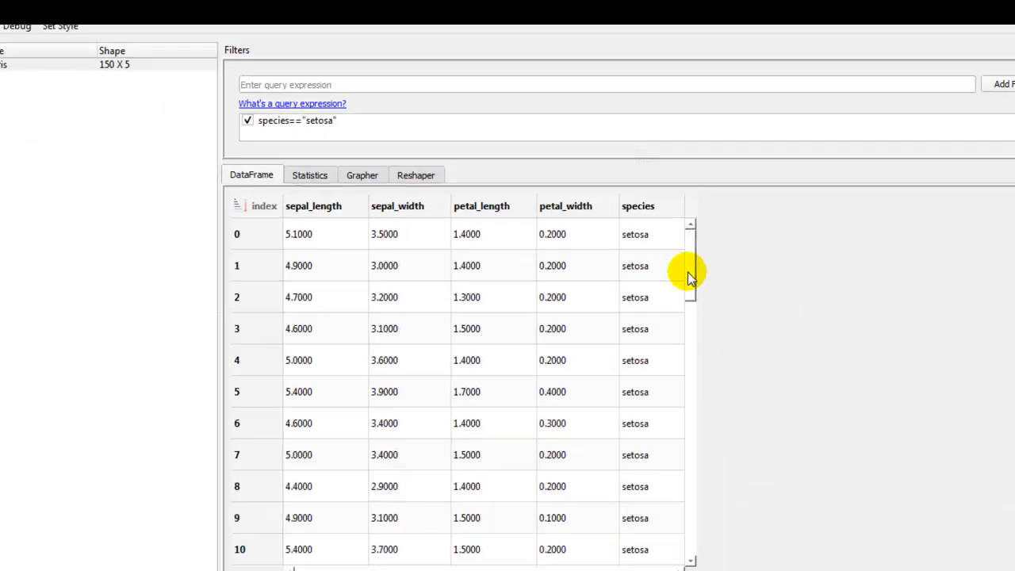
drag(688, 273, 680, 226)
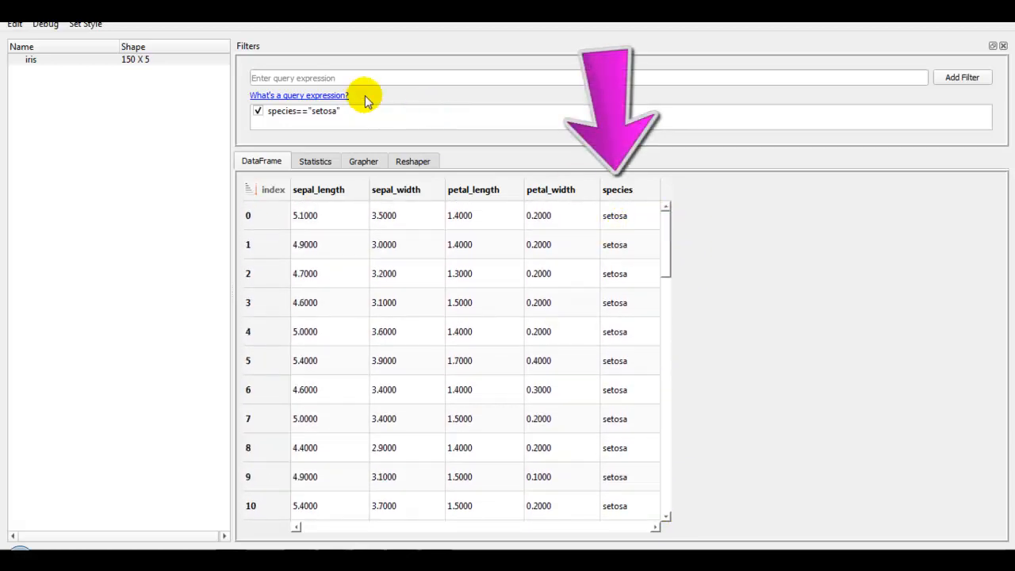
Replace the species filter with the query sepal_width>3.0 and look through the filtered rows.
click(307, 110)
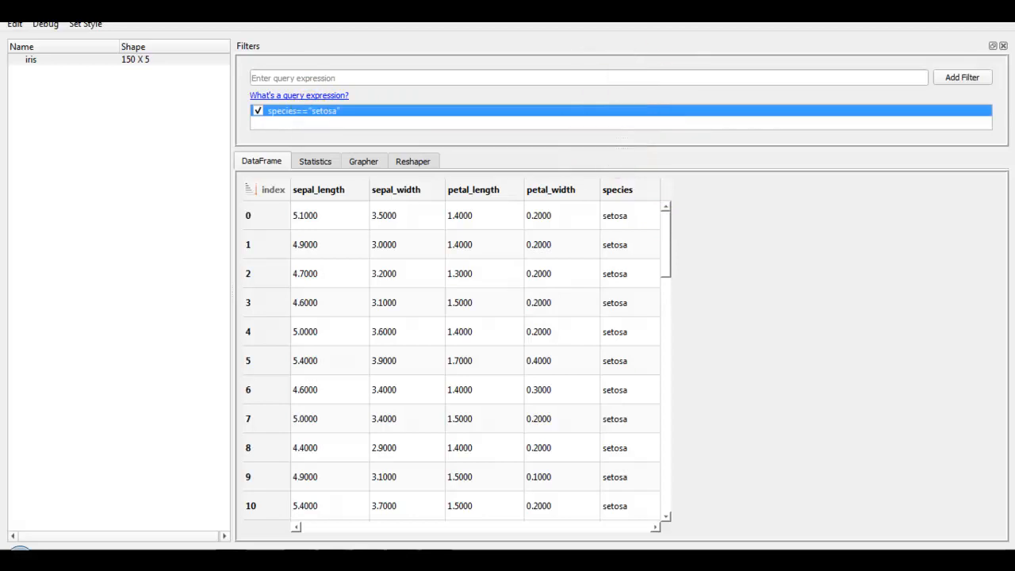
key(Delete)
click(332, 78)
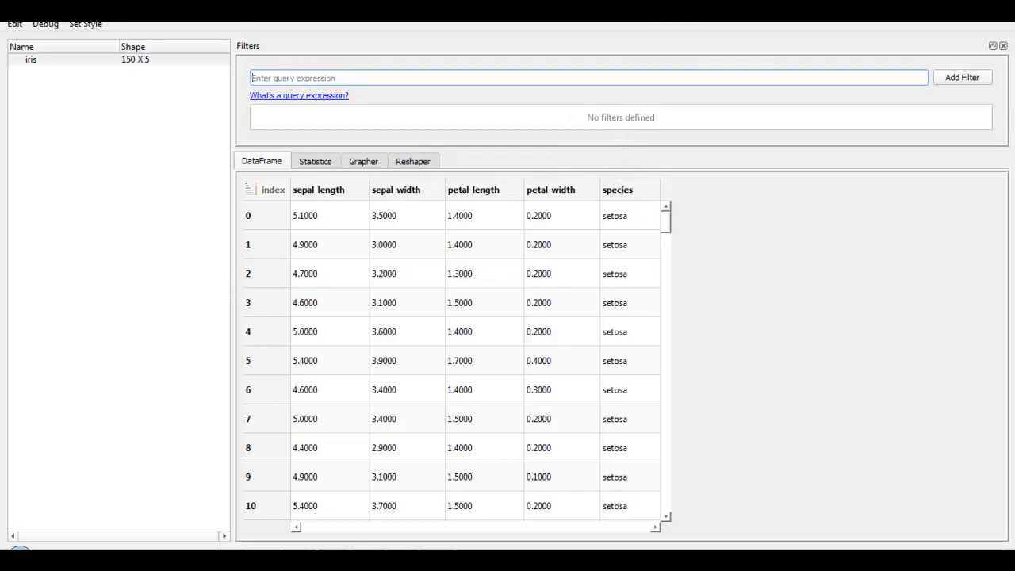
text(sepal_width>3.0)
key(BackSpace)
text(.0)
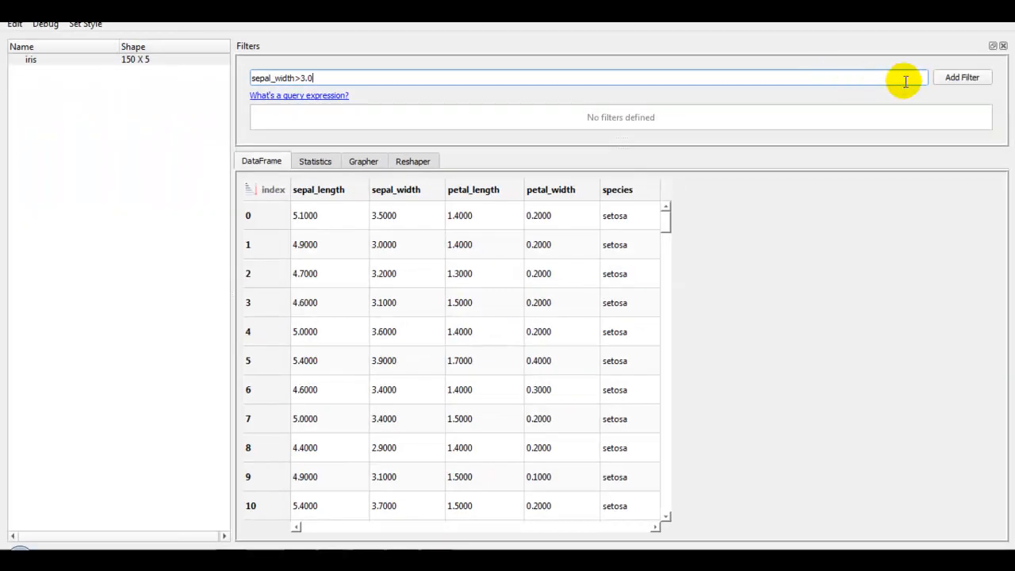
click(991, 82)
drag(669, 242, 679, 537)
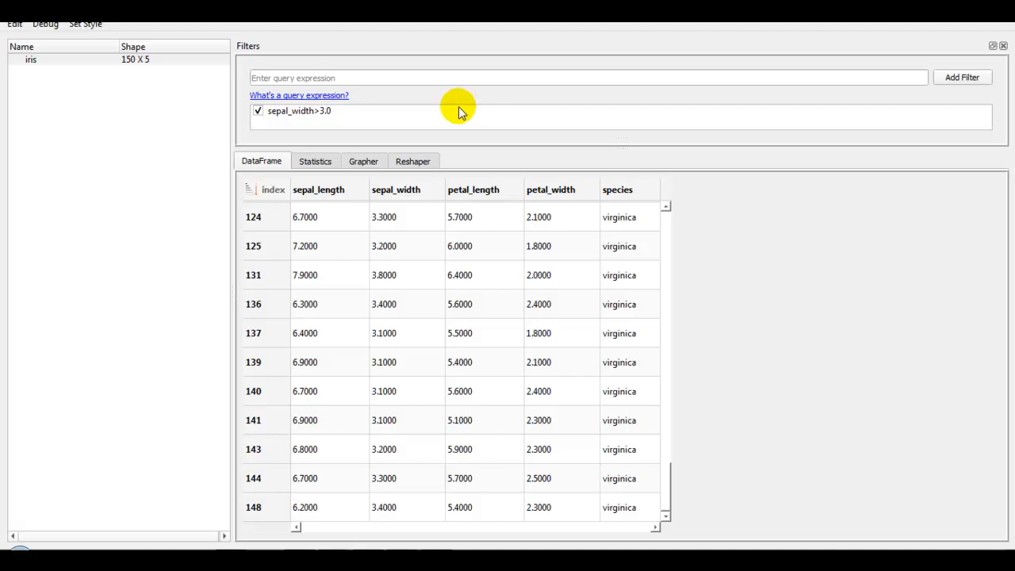
Toggle the index sort order, remove the sepal_width>3.0 filter and return to the first rows.
click(273, 189)
click(317, 112)
key(Delete)
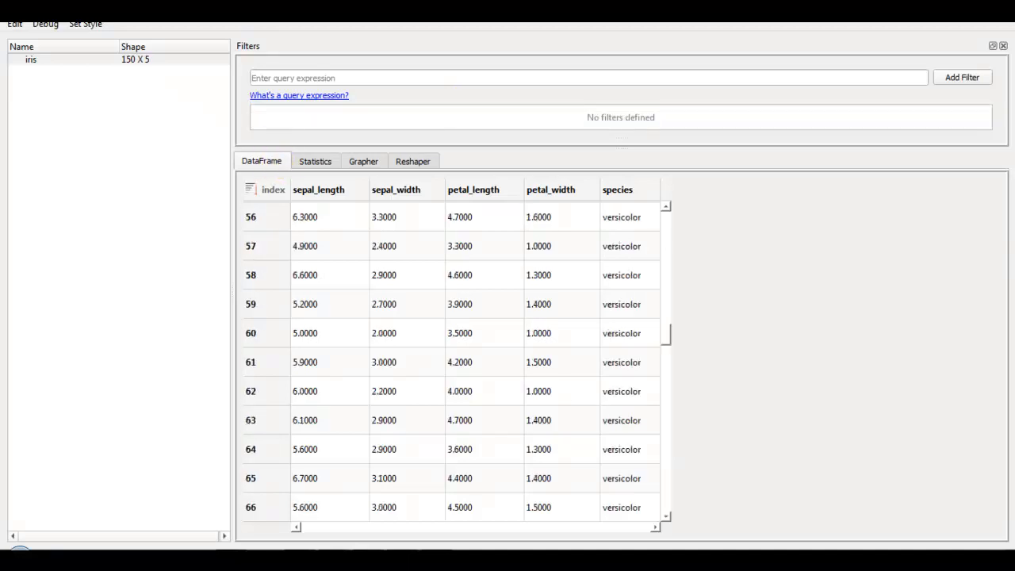
drag(666, 334, 675, 211)
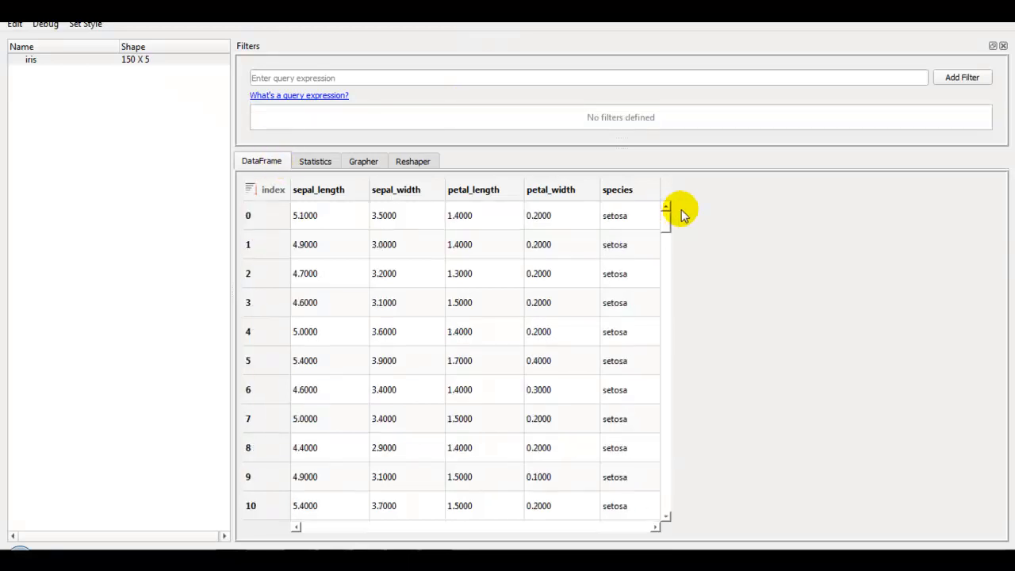
Set the petal_width value in the row with index 1 to 0.3.
double_click(542, 245)
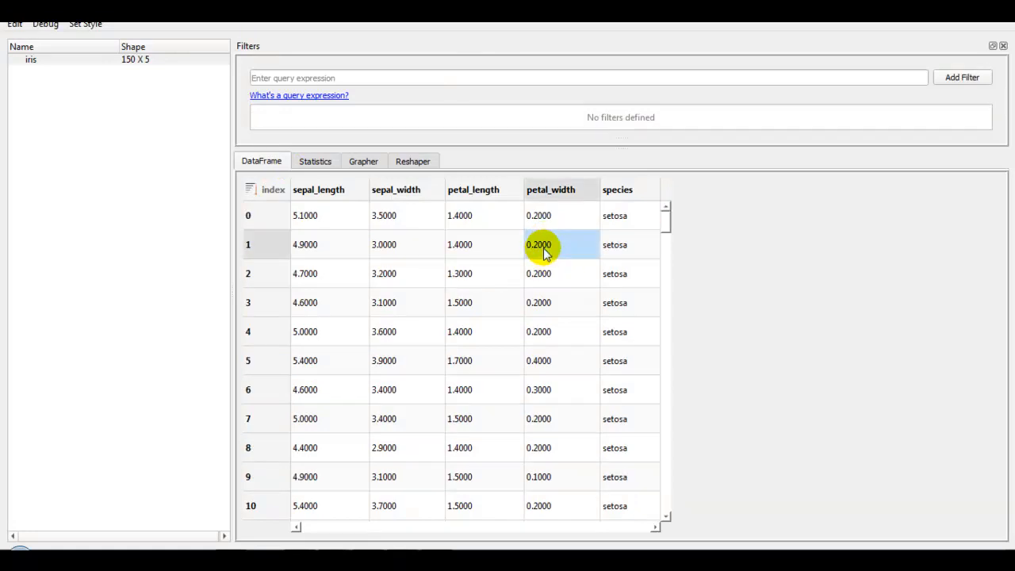
click(538, 245)
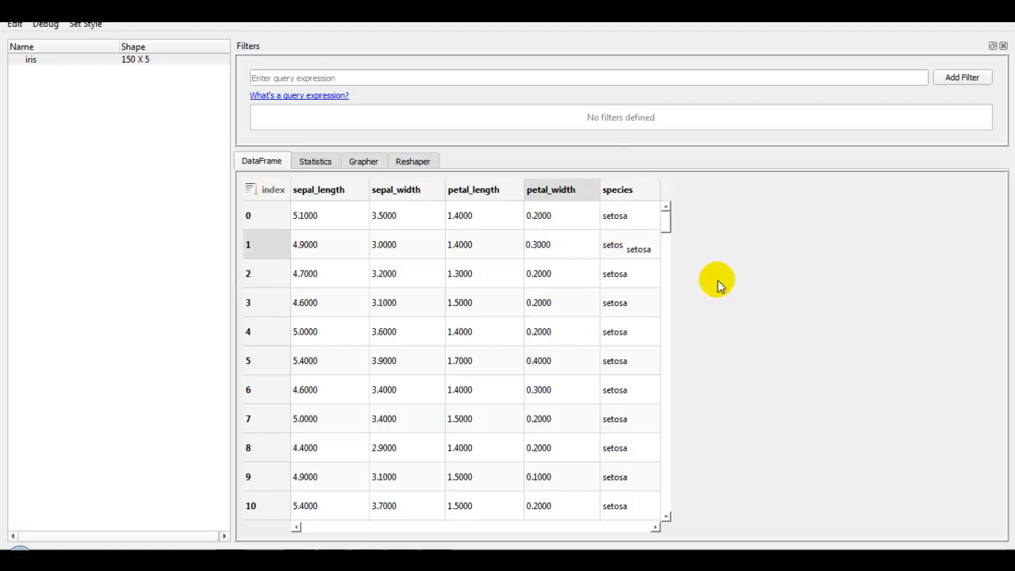
Copy the whole iris table and paste it into the empty Excel worksheet starting at cell A1.
click(294, 216)
key(ctrl+a)
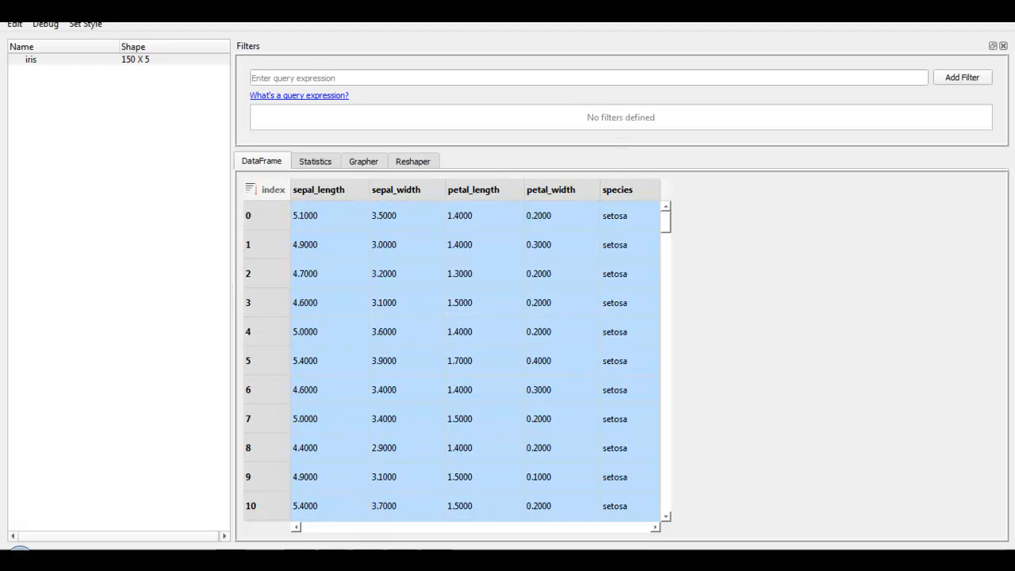
click(377, 558)
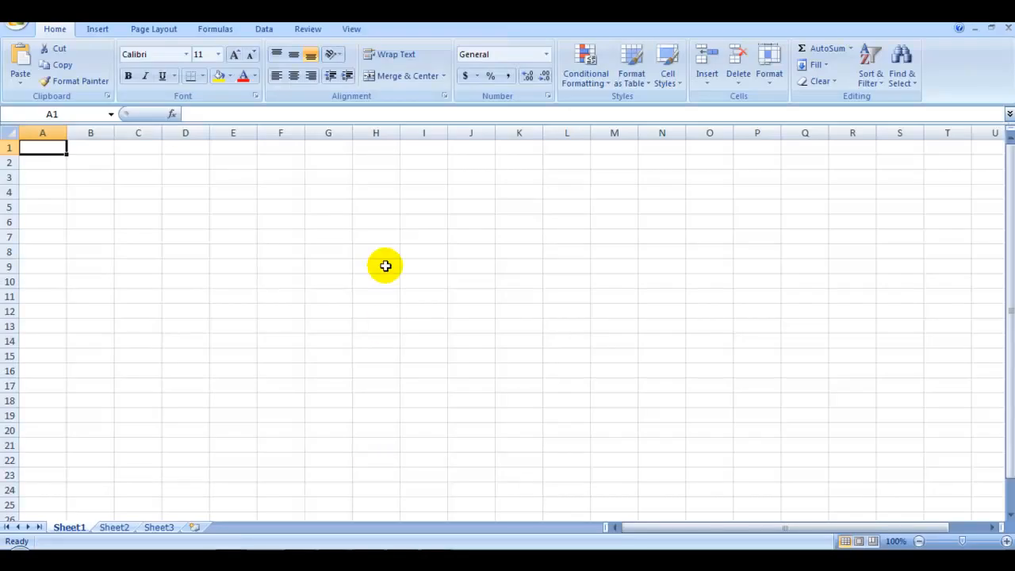
key(ctrl+v)
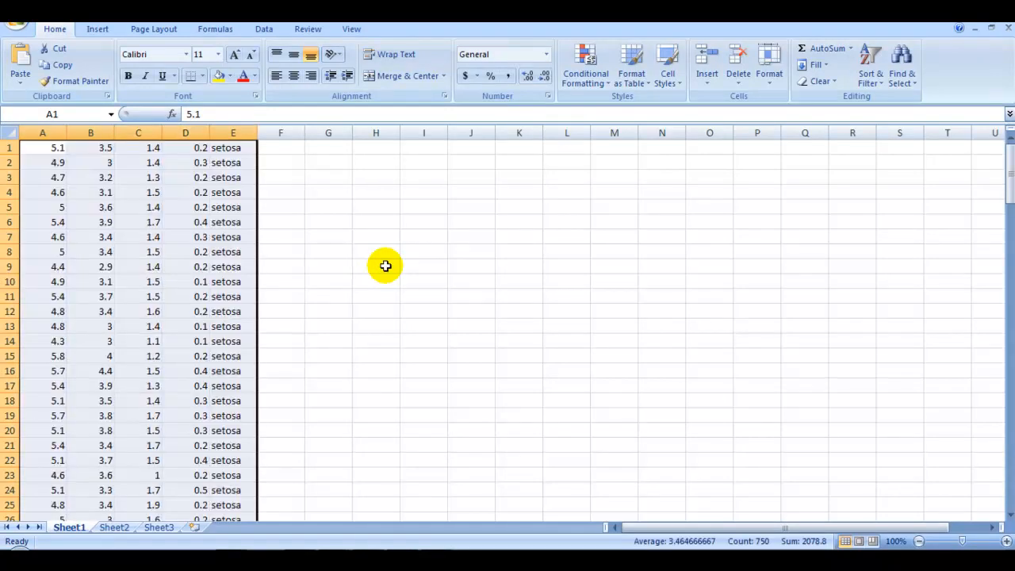
click(385, 265)
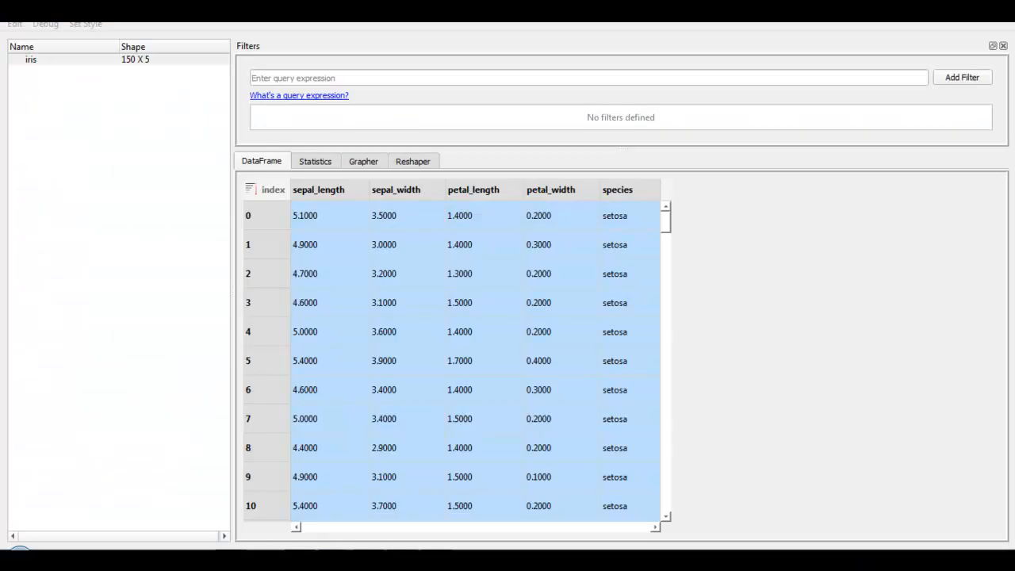
Review the iris column statistics and plot a scatter chart with x sepal_width, y sepal_length and color species.
click(316, 162)
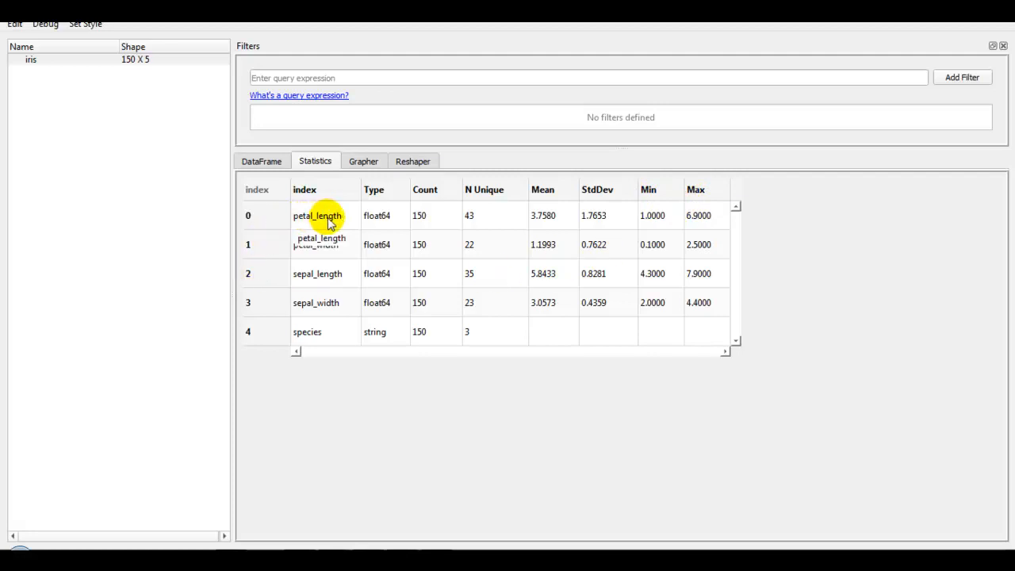
click(367, 163)
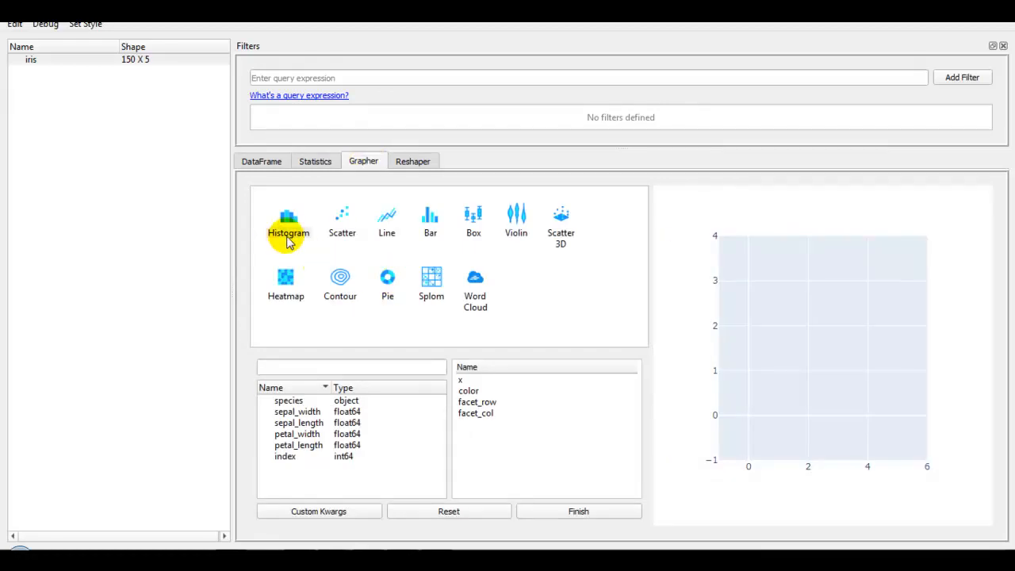
click(344, 225)
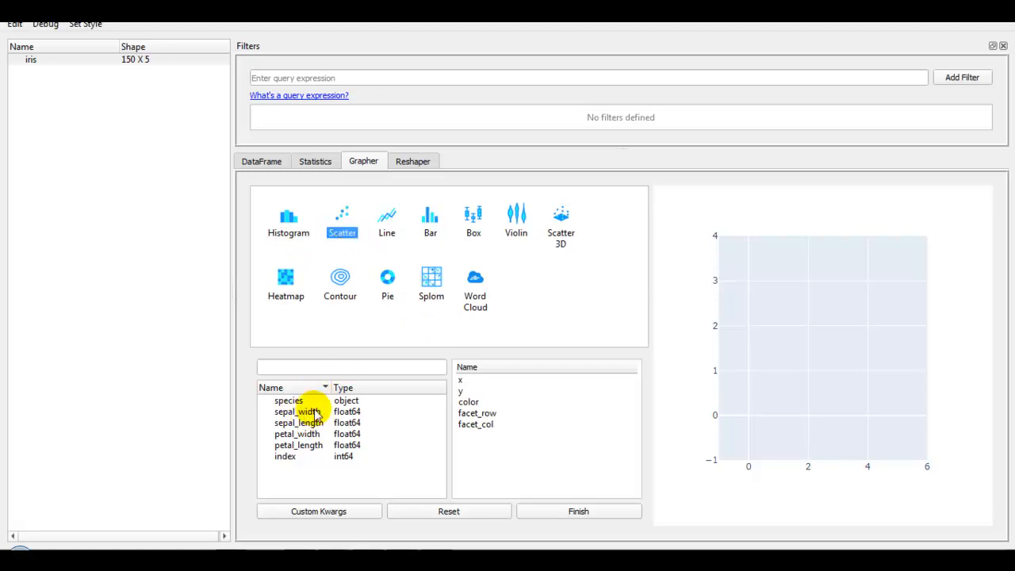
drag(316, 414, 498, 383)
drag(298, 423, 466, 406)
drag(289, 400, 483, 431)
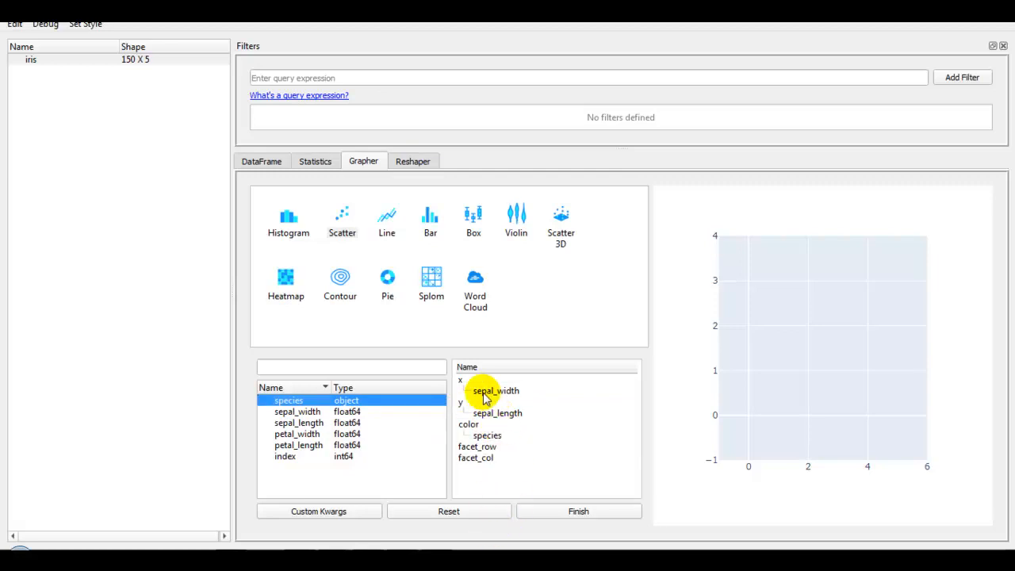
click(581, 512)
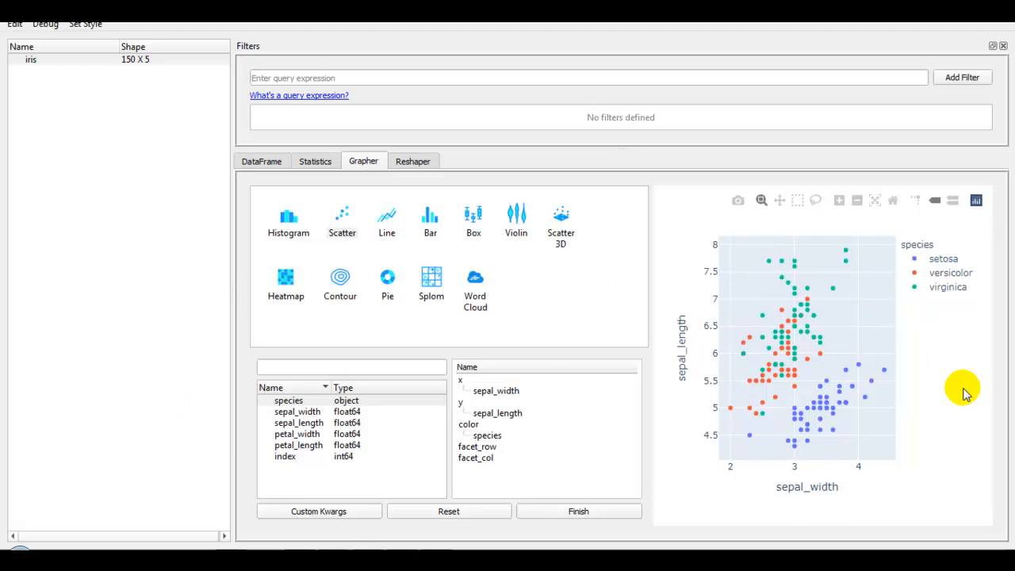
Plot a pie chart with species as the names and sepal_width as the values.
click(389, 292)
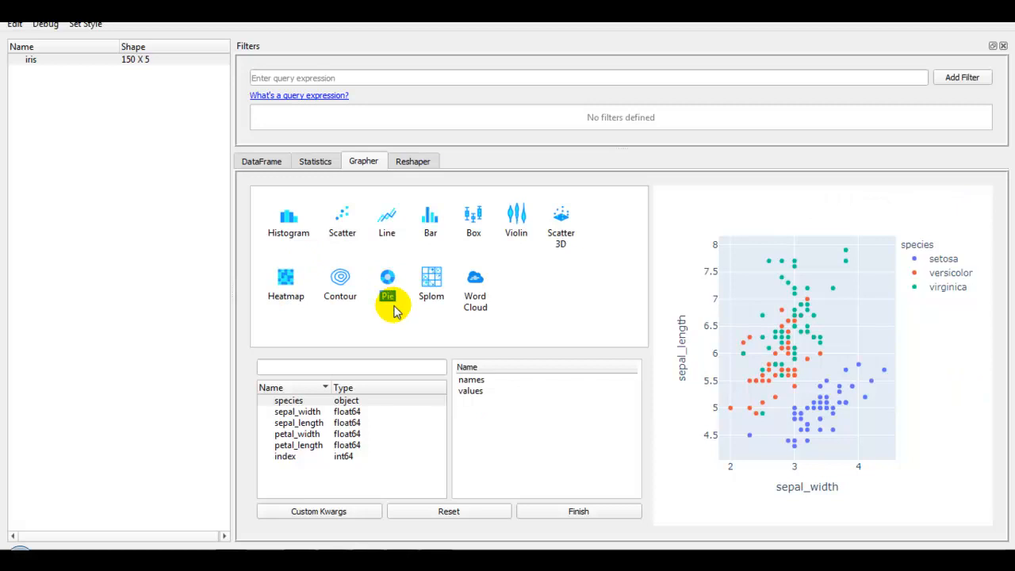
drag(293, 402, 484, 385)
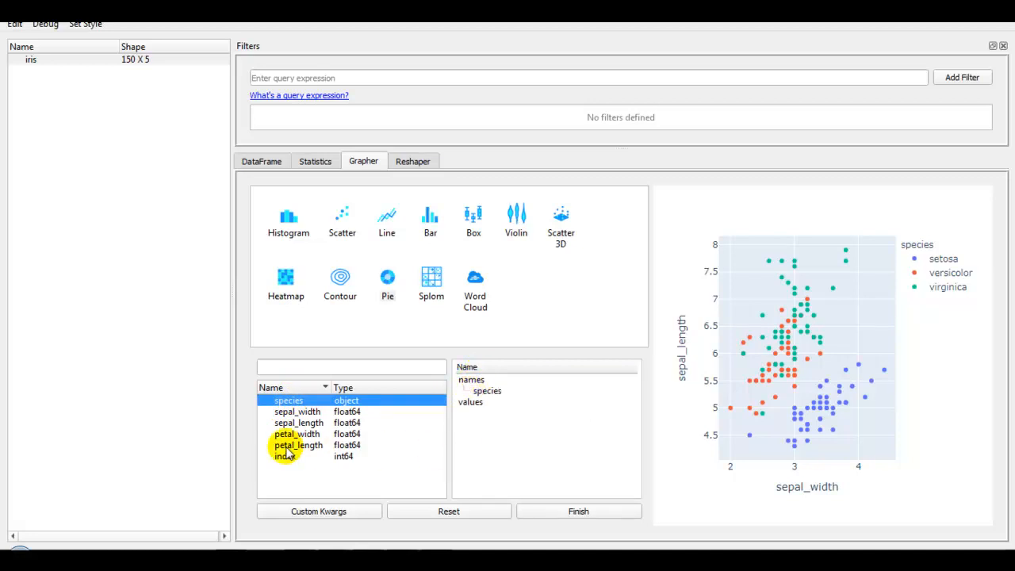
drag(297, 412, 495, 409)
click(580, 514)
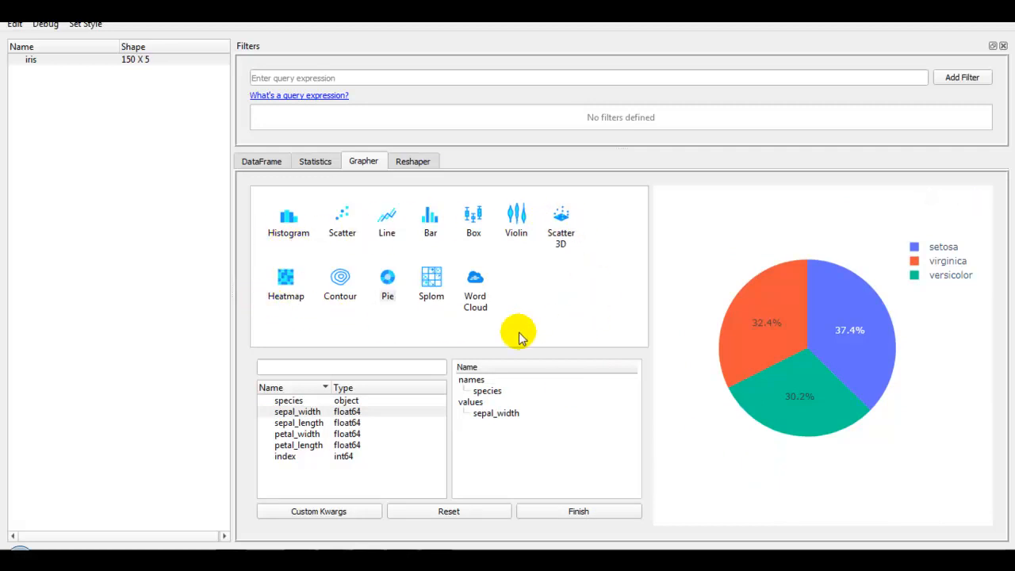
Pivot the iris DataFrame with sepal_width as index, species as columns and petal_width as values.
click(412, 164)
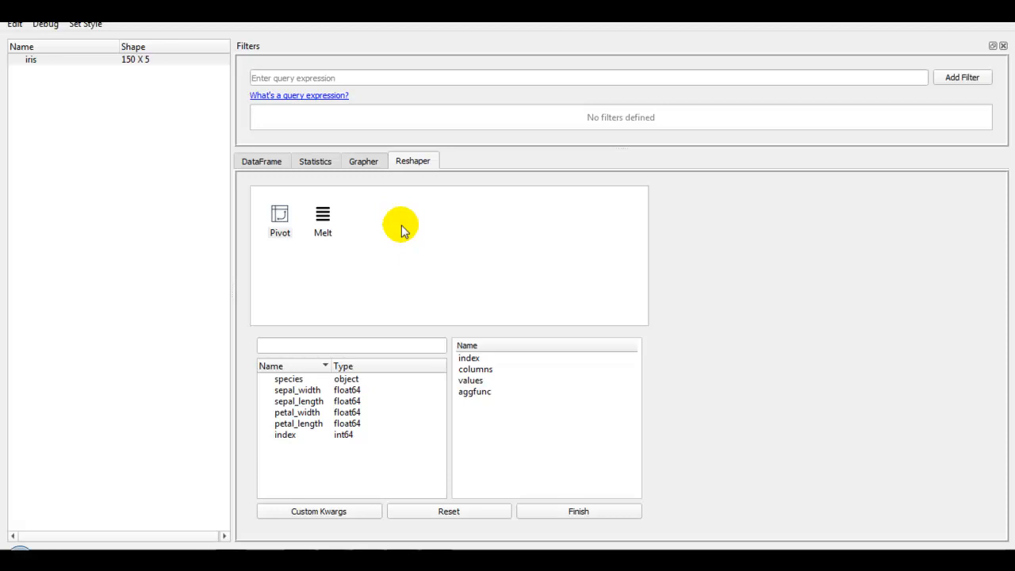
click(280, 225)
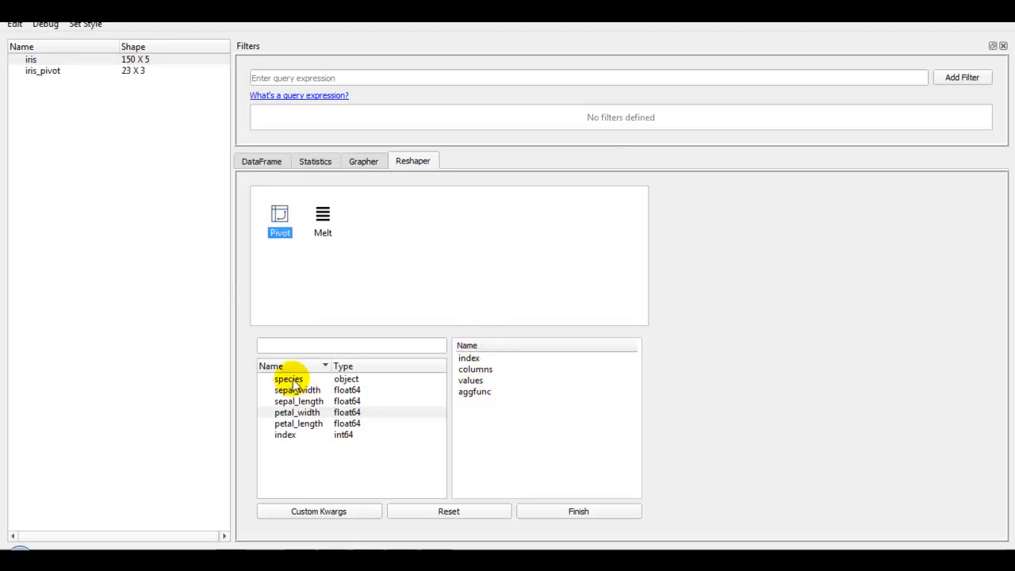
drag(300, 394, 486, 358)
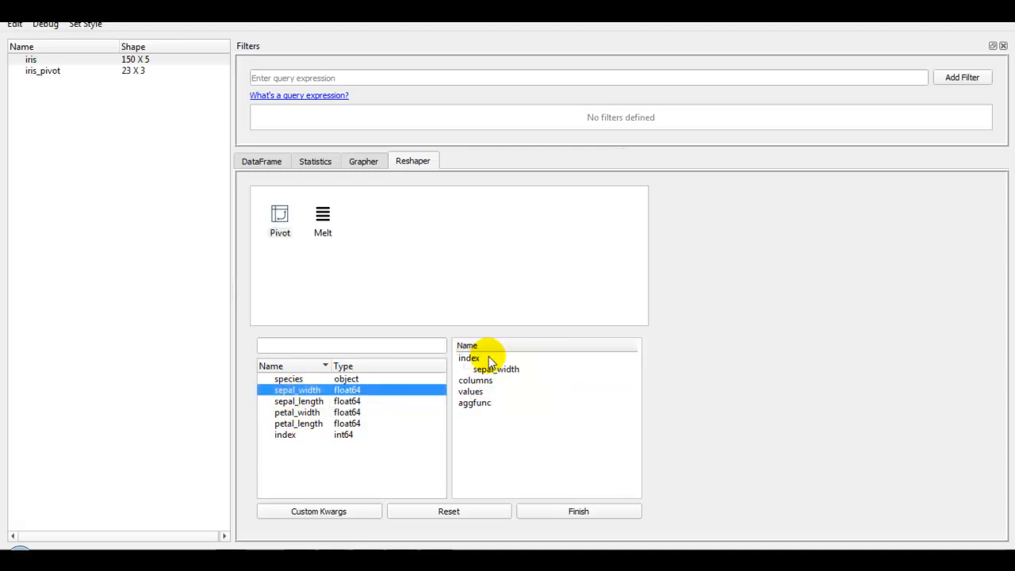
drag(291, 379, 482, 382)
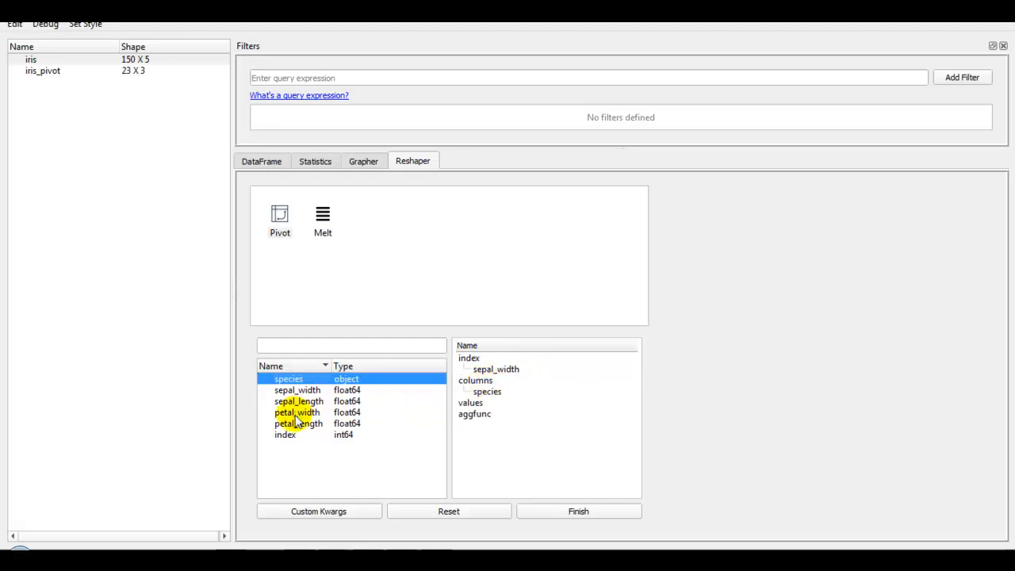
drag(290, 412, 479, 407)
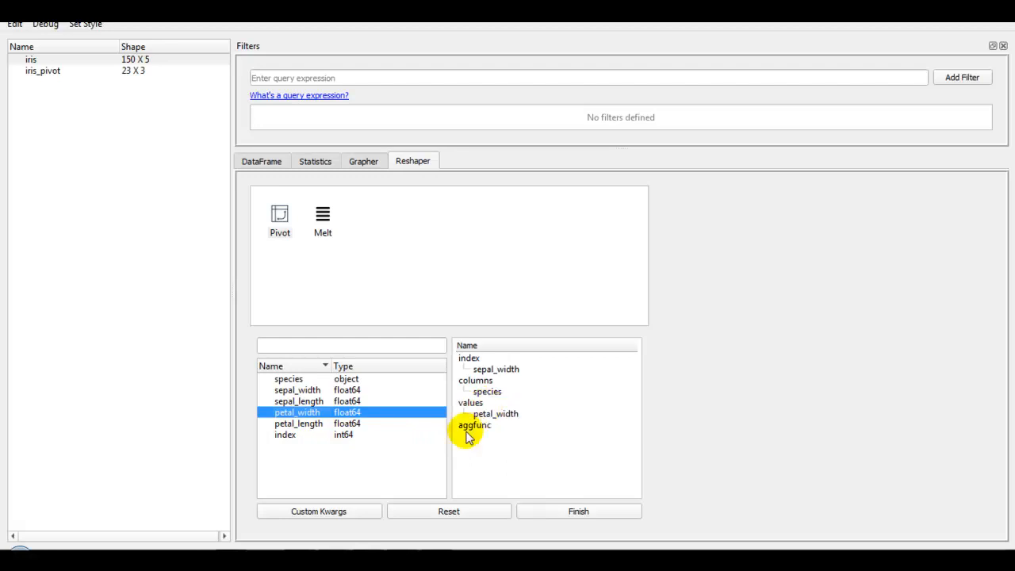
click(585, 513)
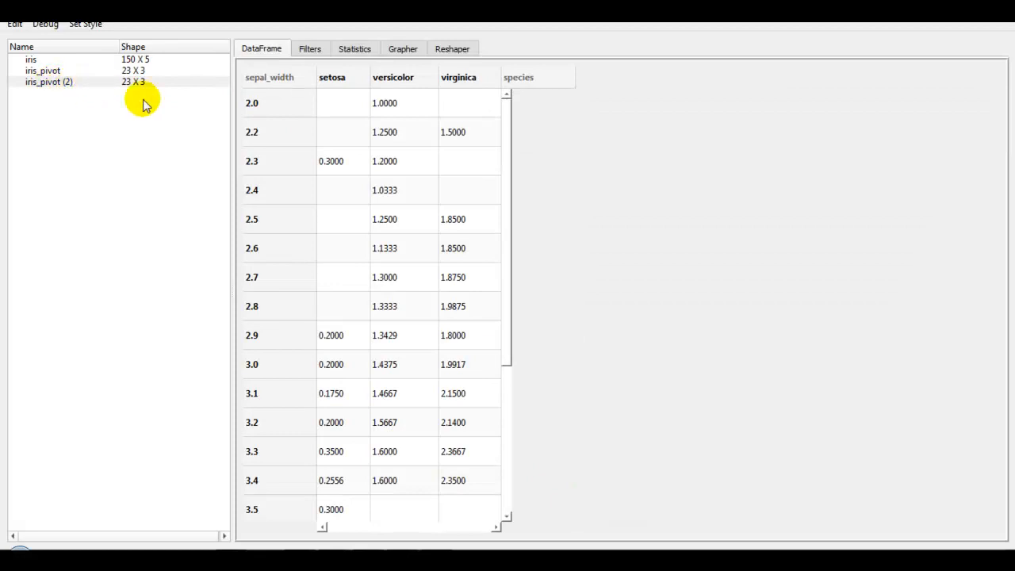
drag(512, 152, 506, 103)
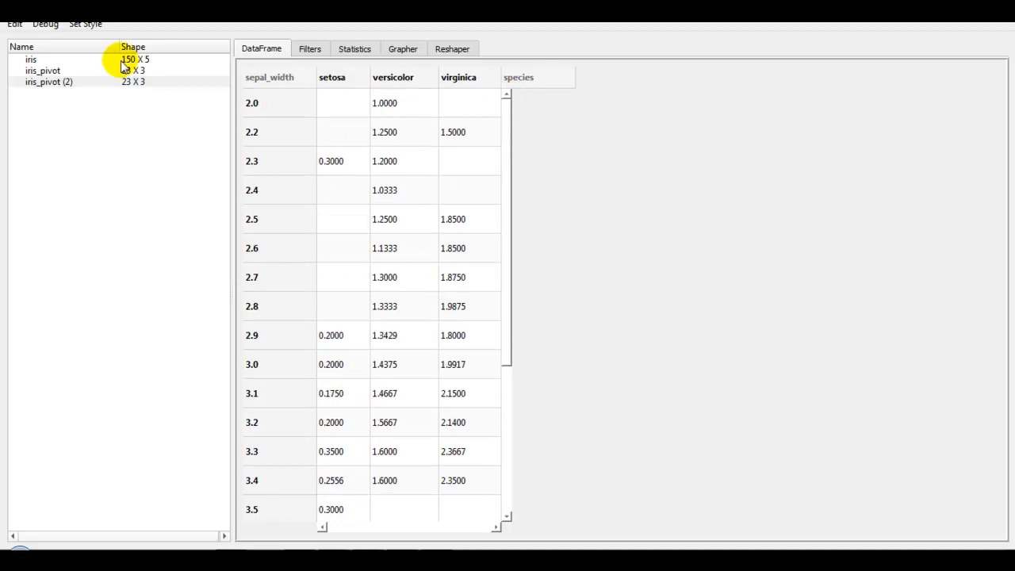
Compare the iris, iris_pivot and iris_pivot (2) DataFrames by switching between them and return to iris.
click(32, 61)
click(36, 70)
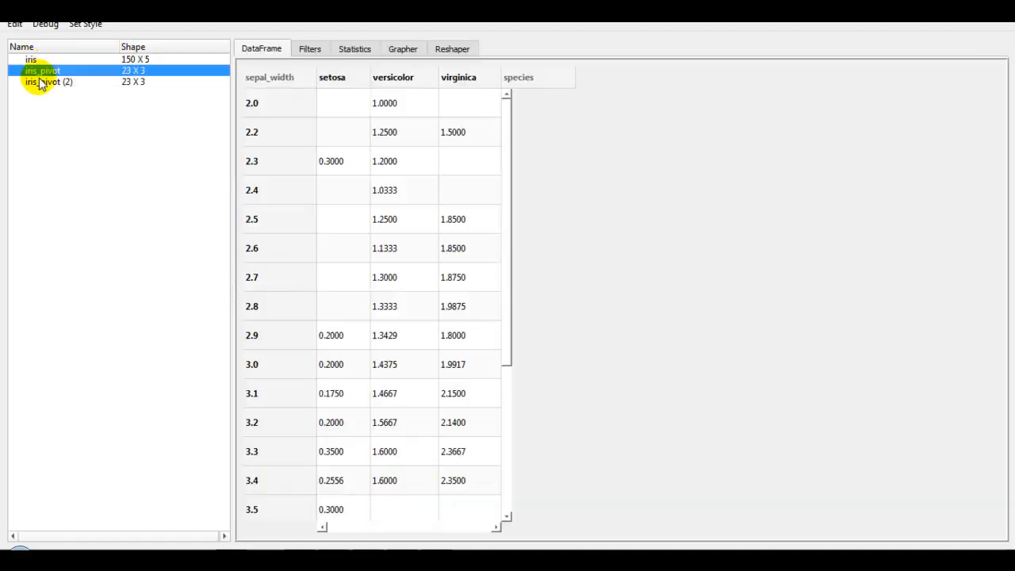
click(36, 82)
click(31, 61)
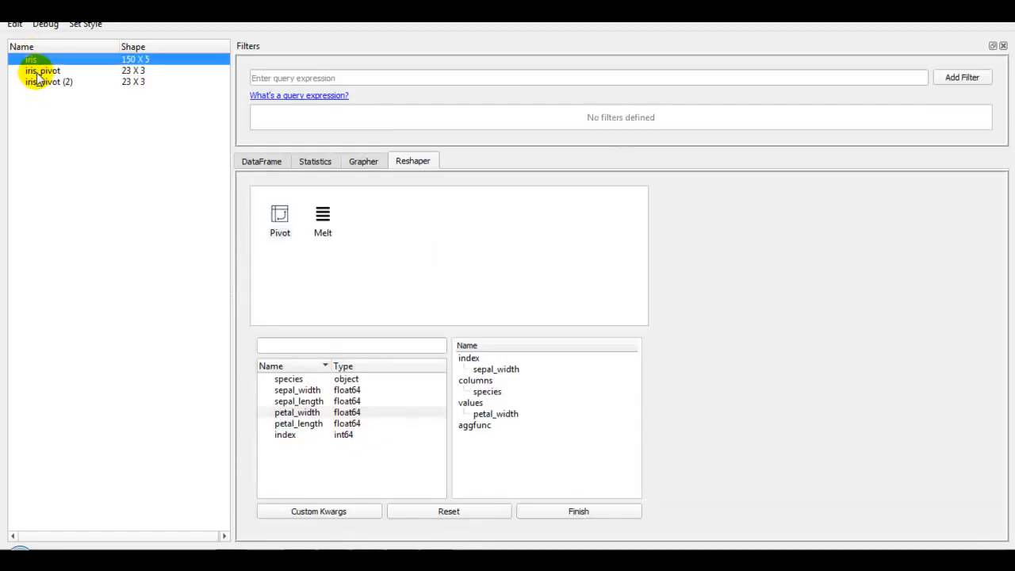
click(36, 70)
click(37, 82)
click(31, 62)
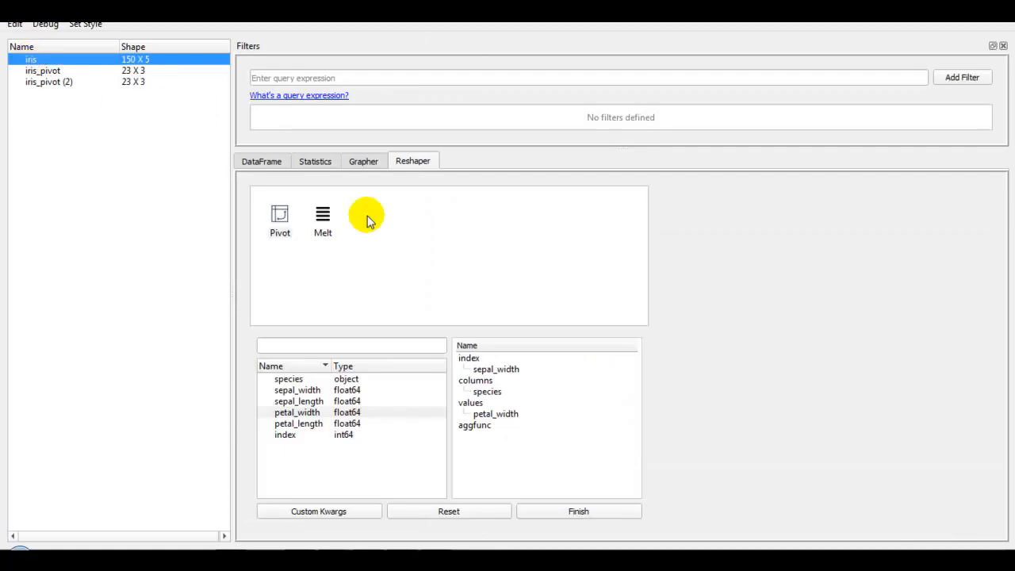
Clear the pivot field assignments and show the data rows of the iris DataFrame.
click(449, 511)
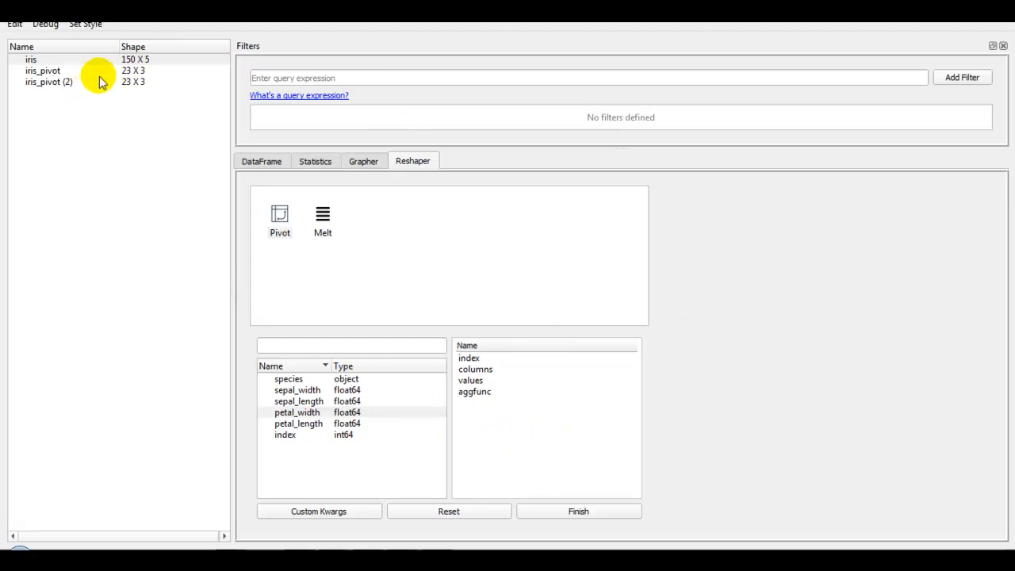
click(33, 60)
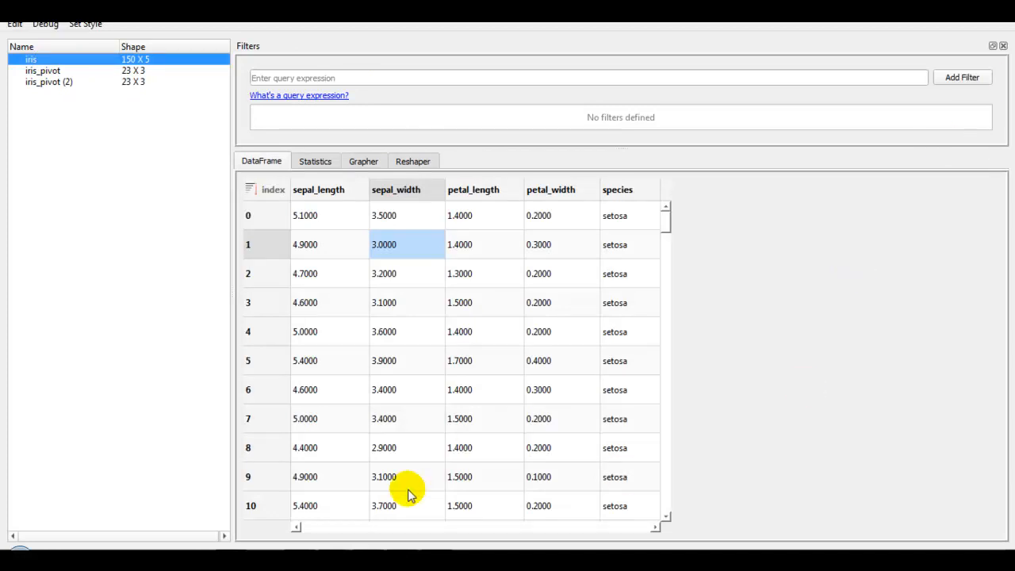
Import marks.csv from the DS folder in File Explorer into PandasGUI and minimize the folder window.
click(380, 557)
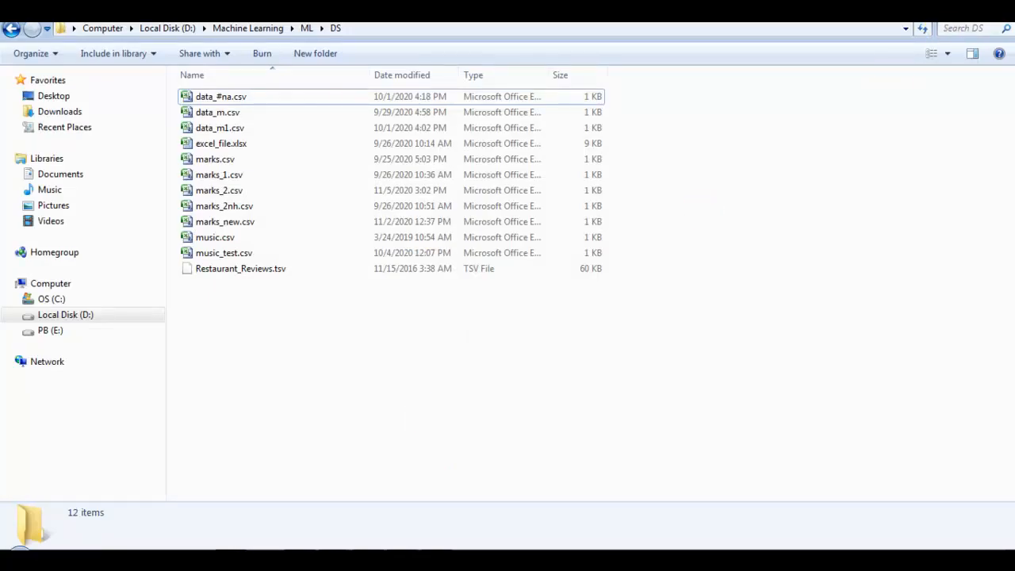
click(967, 8)
drag(348, 11, 899, 40)
drag(773, 196, 318, 304)
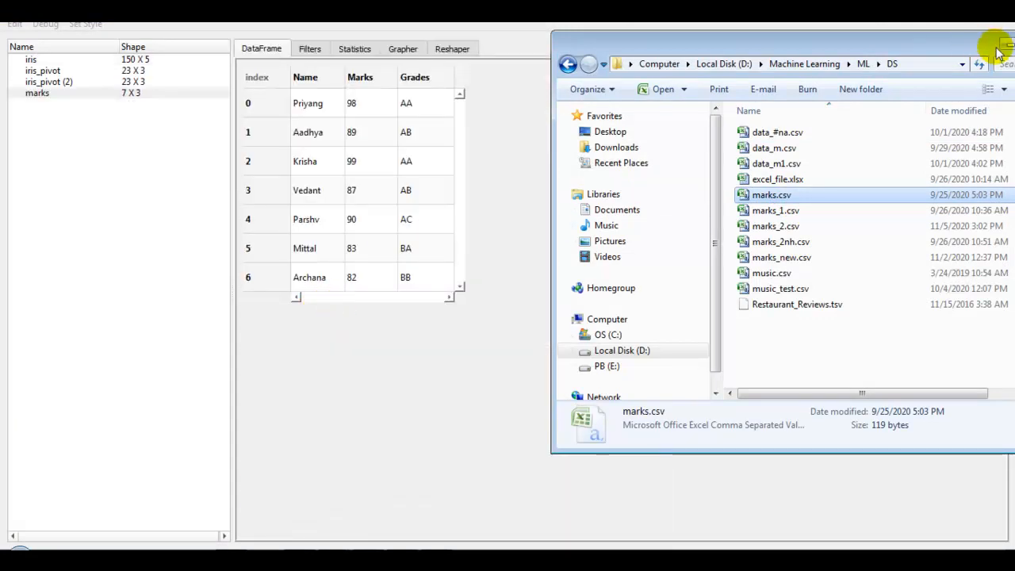
drag(975, 42, 871, 35)
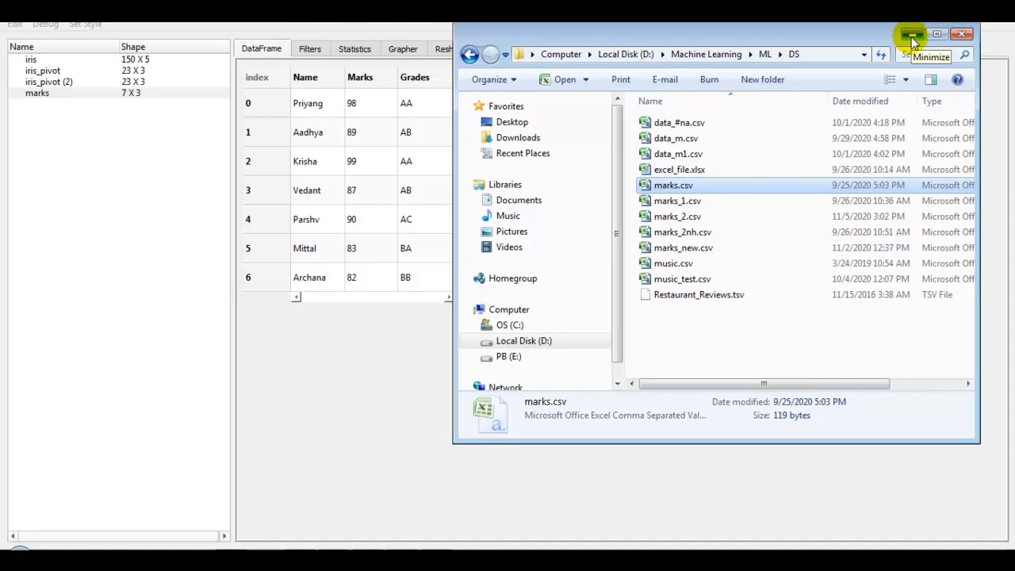
click(911, 36)
Look through the filter, statistics, grapher and reshaper views of the marks DataFrame and return to its data rows.
click(311, 49)
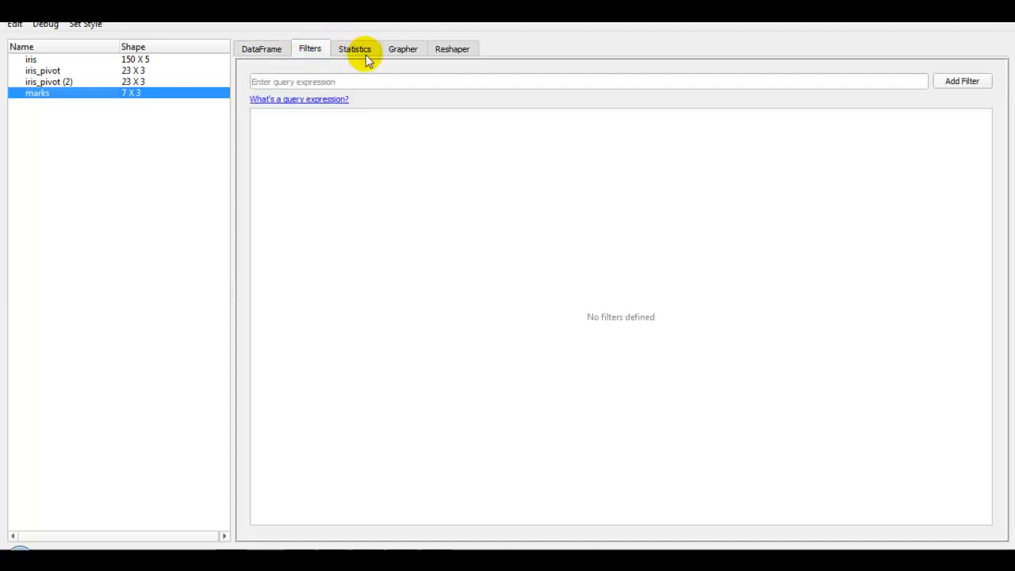
click(358, 50)
click(396, 51)
click(456, 50)
click(270, 50)
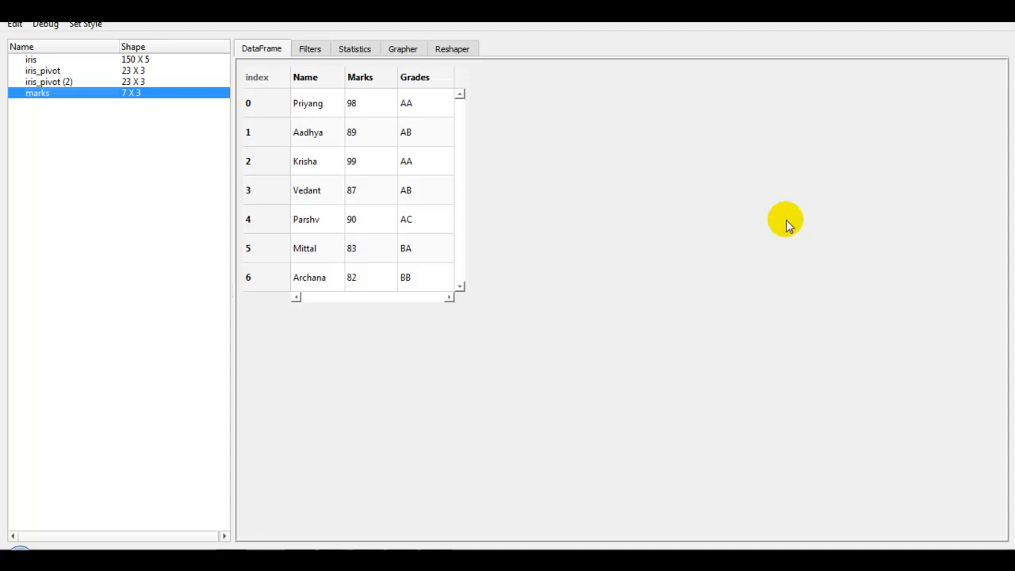
click(44, 60)
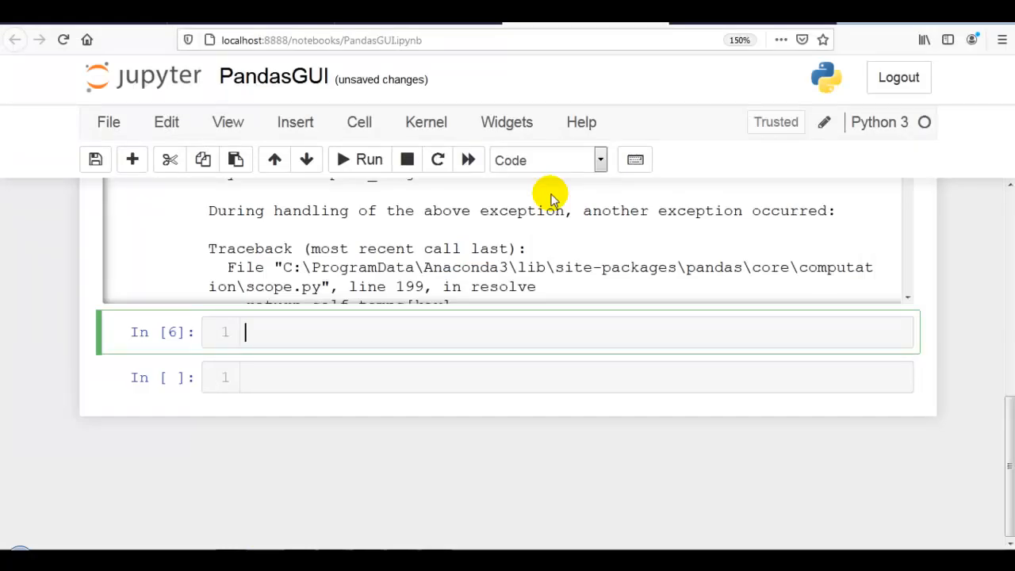
In the Jupyter notebook, run data = gui.get_dataframes() and list the retrieved DataFrames with data.keys().
text(data = )
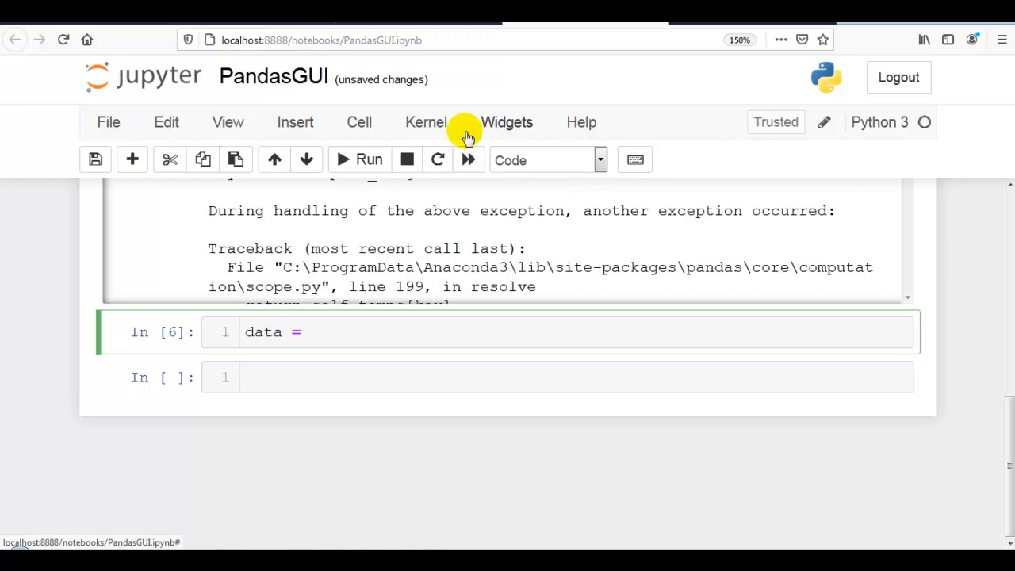
text(gui.get_datafra)
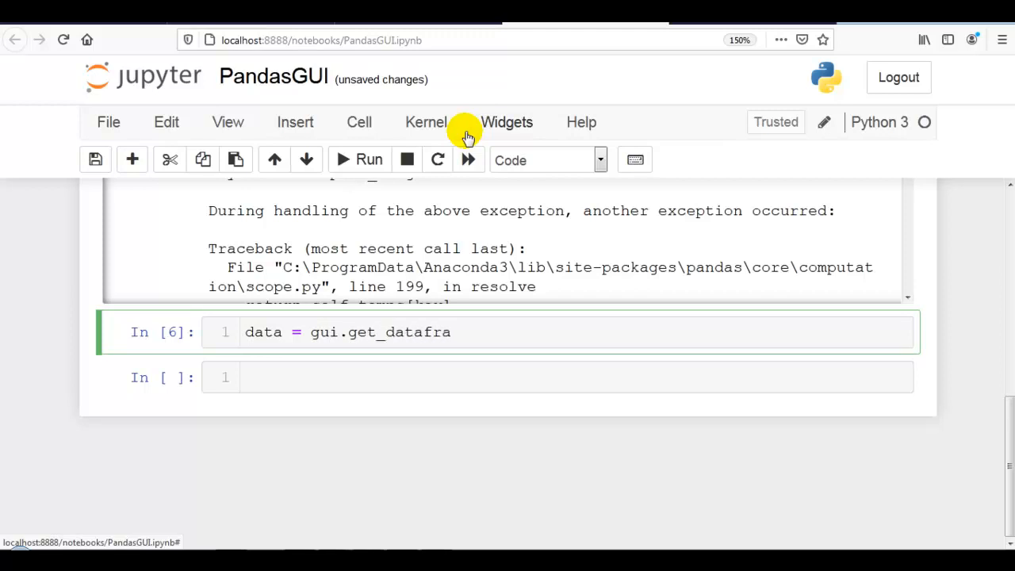
text(mes())
key(shift+Return)
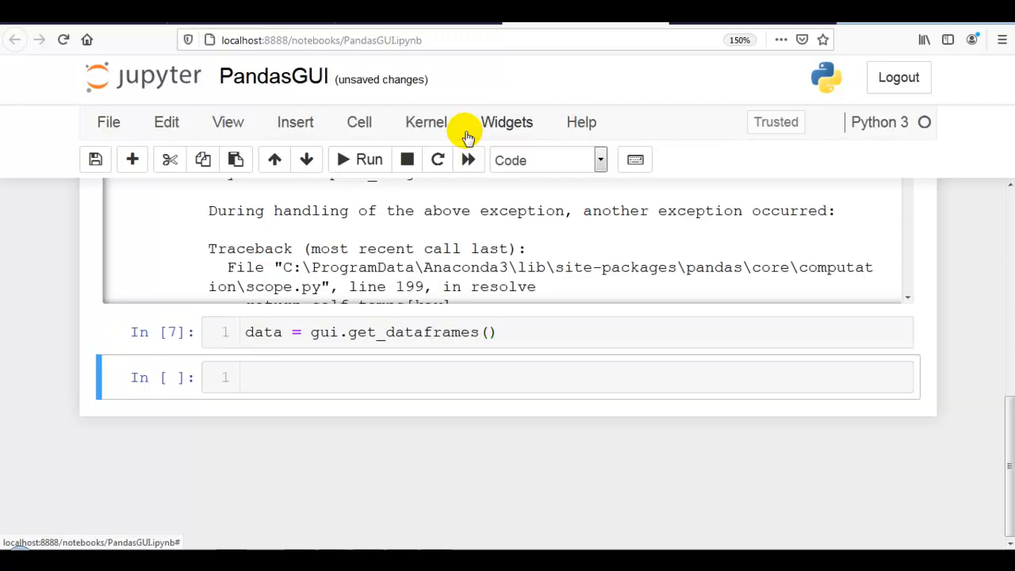
text(data.keys())
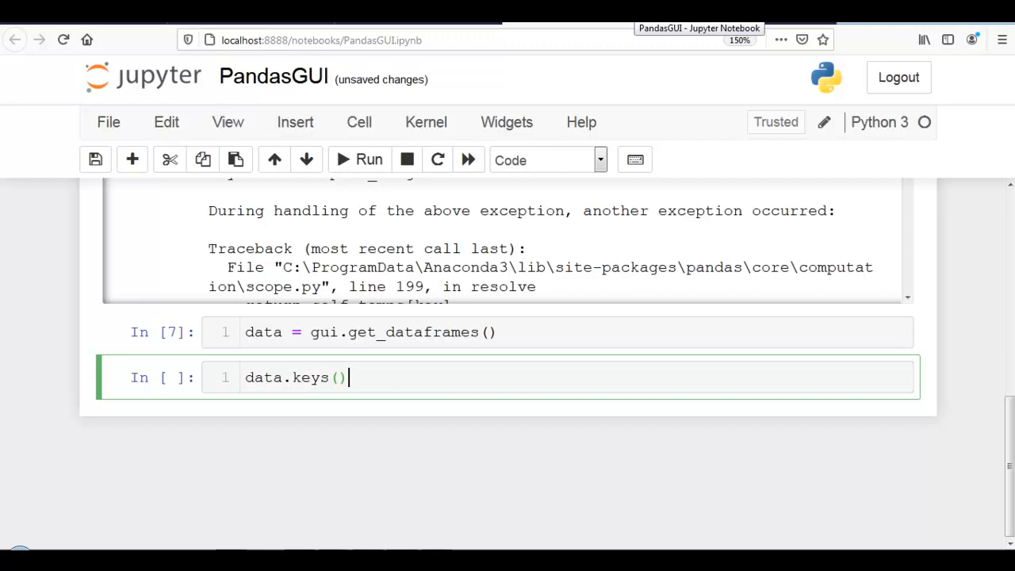
key(shift+Return)
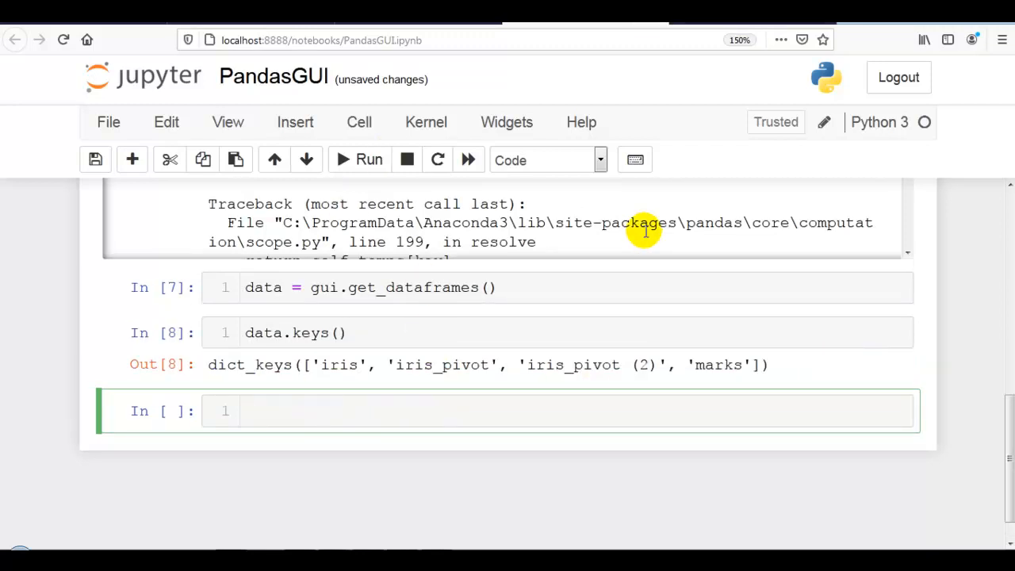
Display the retrieved iris DataFrame with data['iris'] and look through its rows.
text(data['iris)
key(shift+Return)
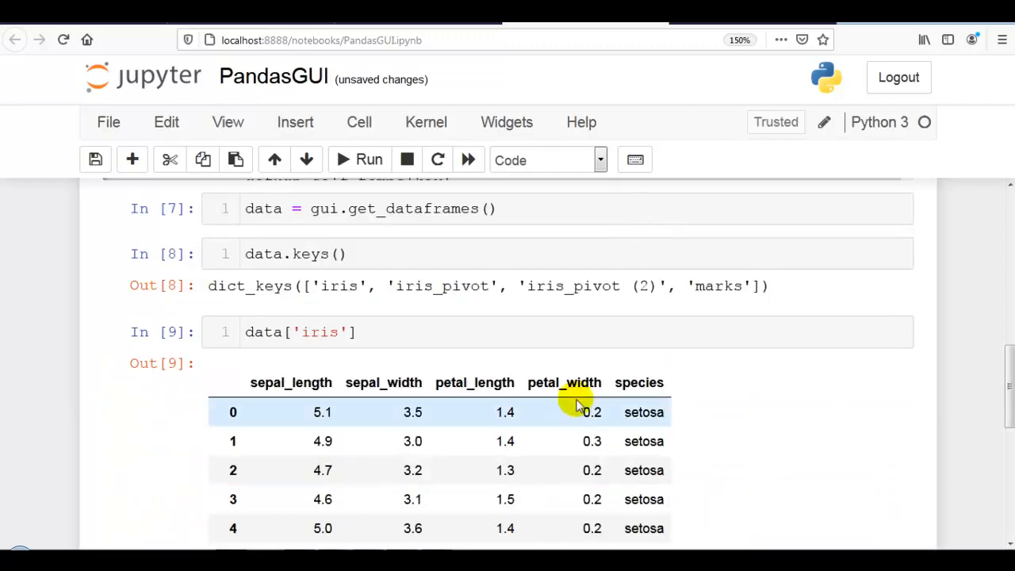
scroll(577, 421, down, 5)
scroll(578, 398, down, 1)
scroll(575, 400, up, 5)
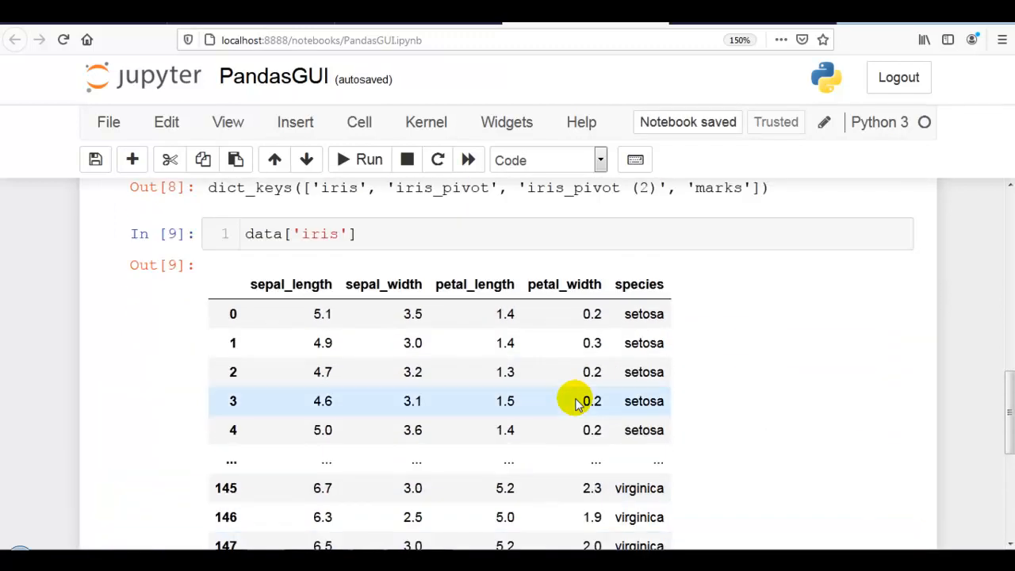